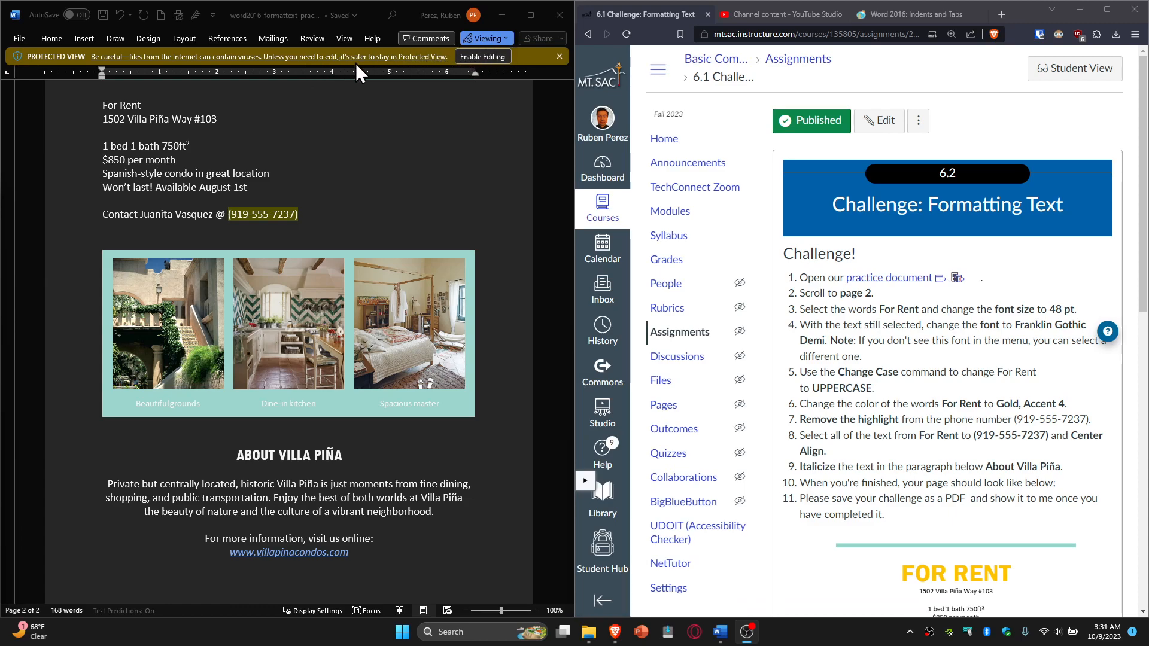
Step: Enable editing on the downloaded flyer, which opened in Protected View
click(217, 210)
key(BackSpace)
click(216, 173)
click(483, 55)
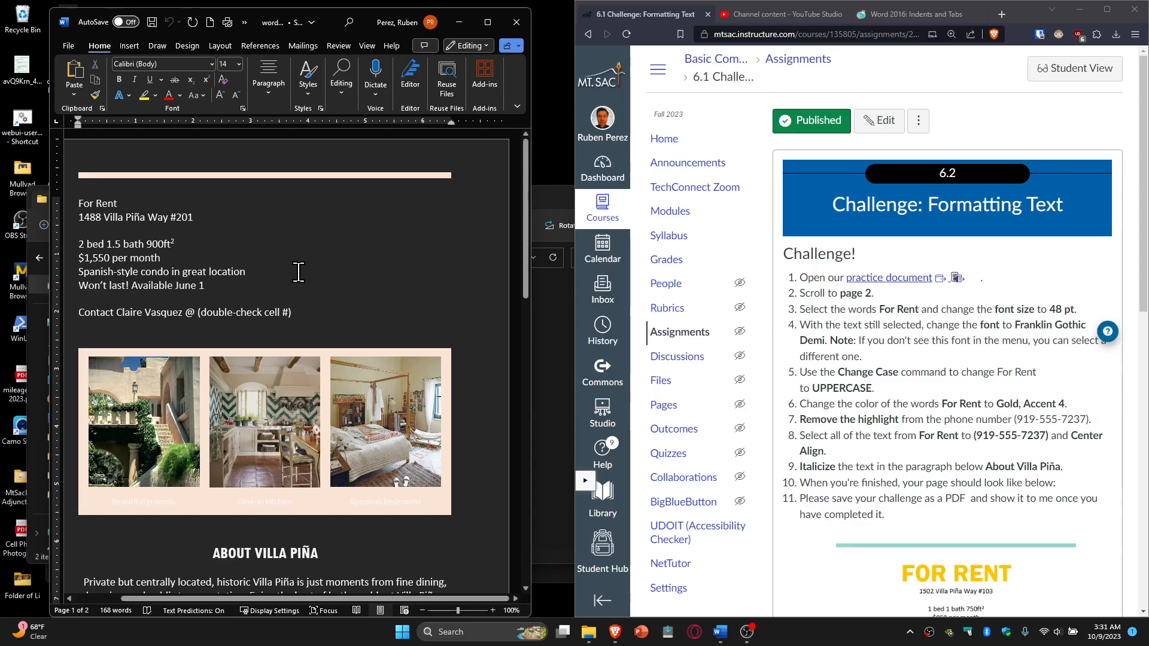
scroll(299, 272, down, 4)
scroll(299, 273, up, 4)
scroll(299, 273, down, 20)
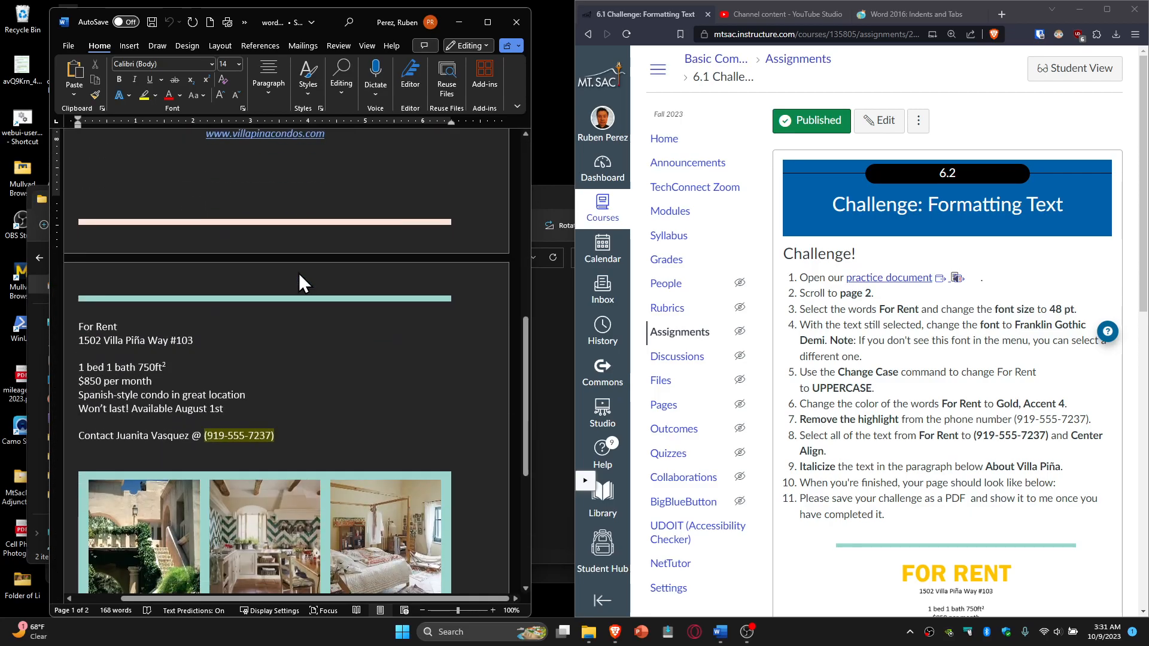
scroll(300, 273, down, 4)
scroll(299, 273, up, 2)
scroll(298, 272, down, 2)
scroll(300, 270, up, 1)
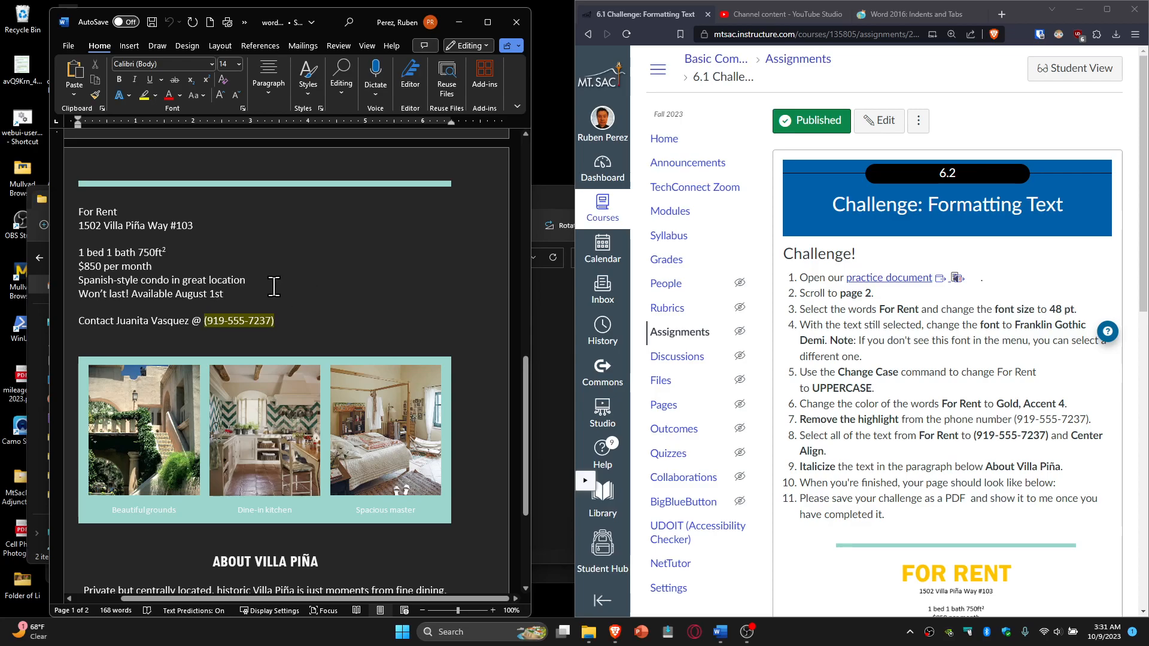
Step: Select the For Rent heading and set its font size to 48 pt
drag(113, 212, 78, 213)
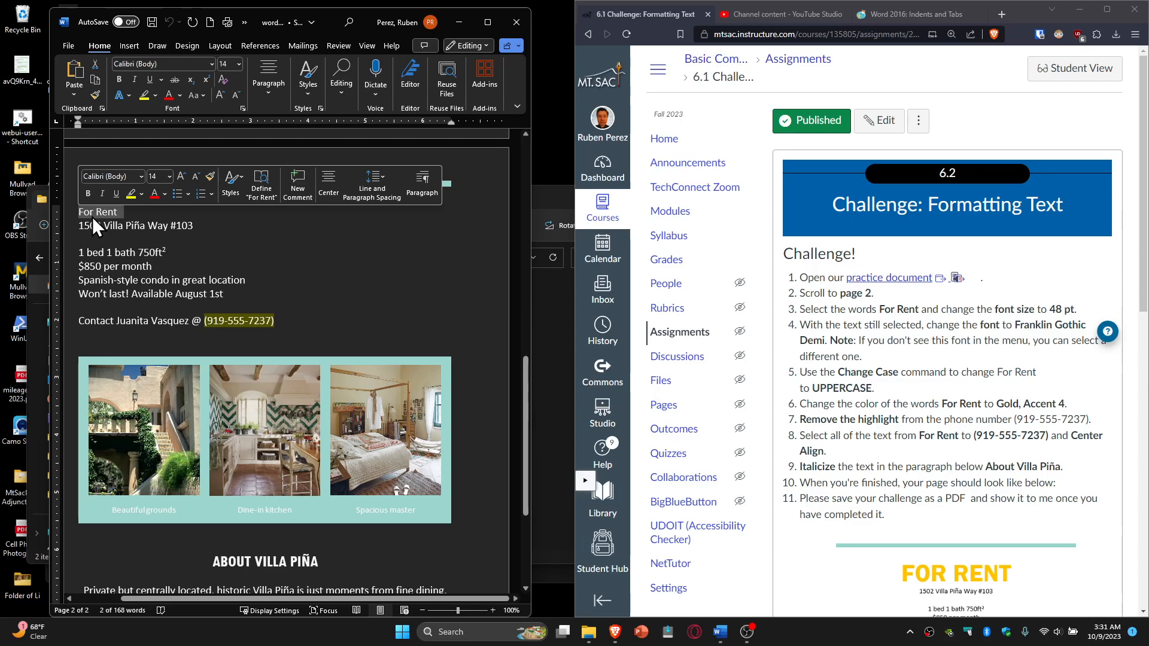
click(150, 227)
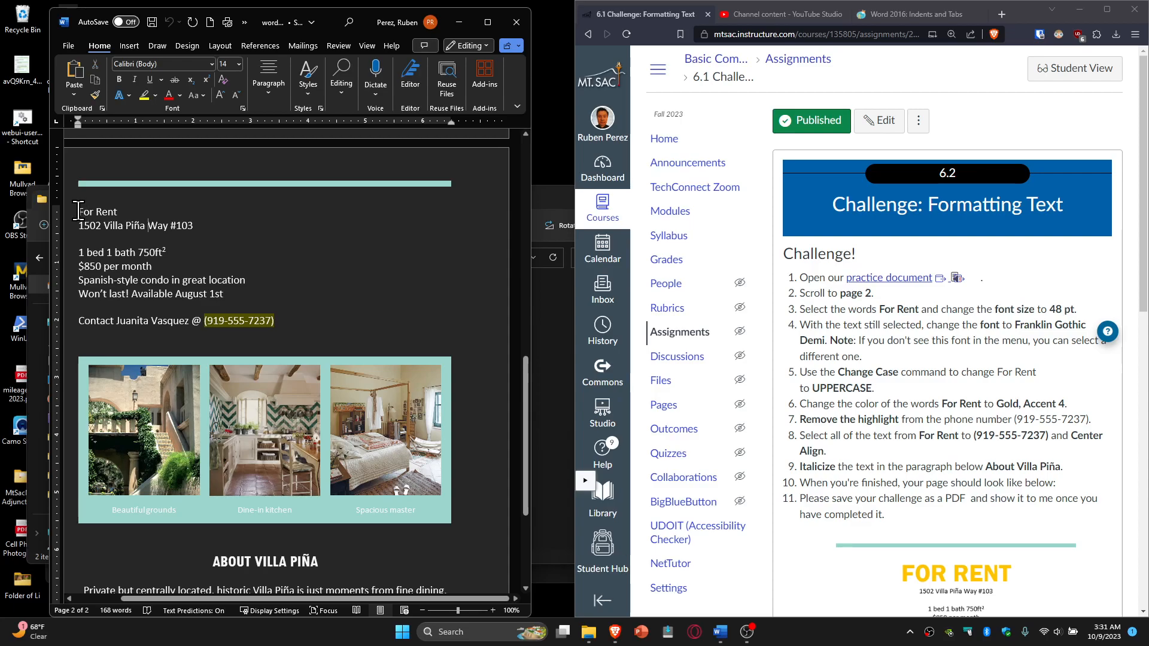
drag(79, 211, 122, 209)
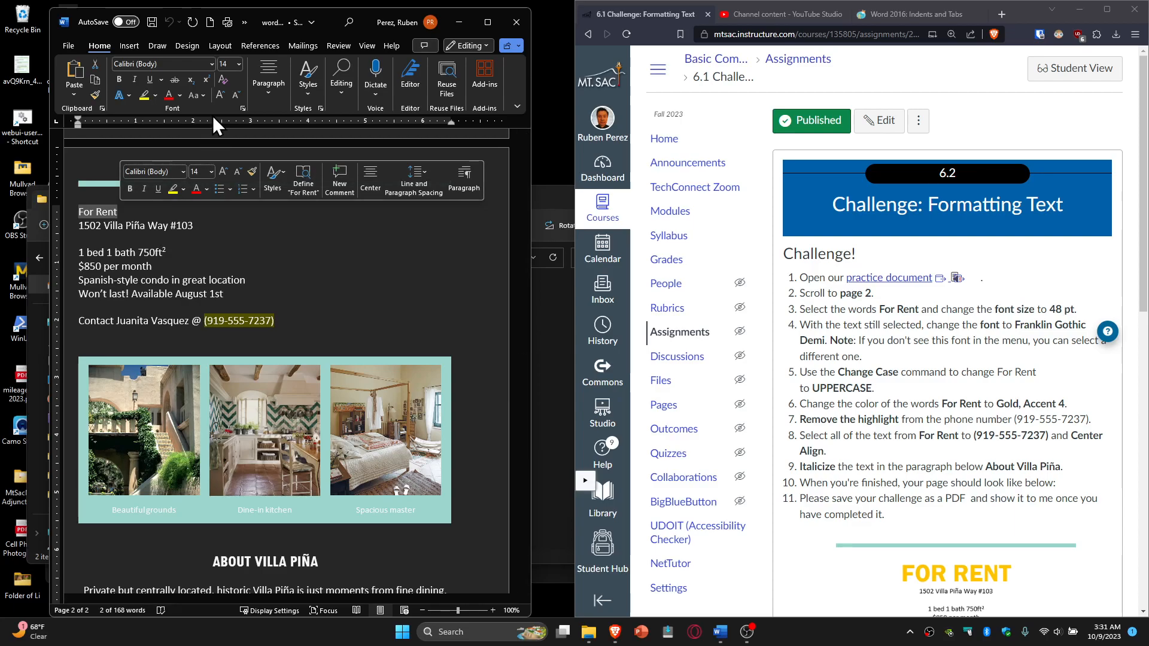
click(238, 64)
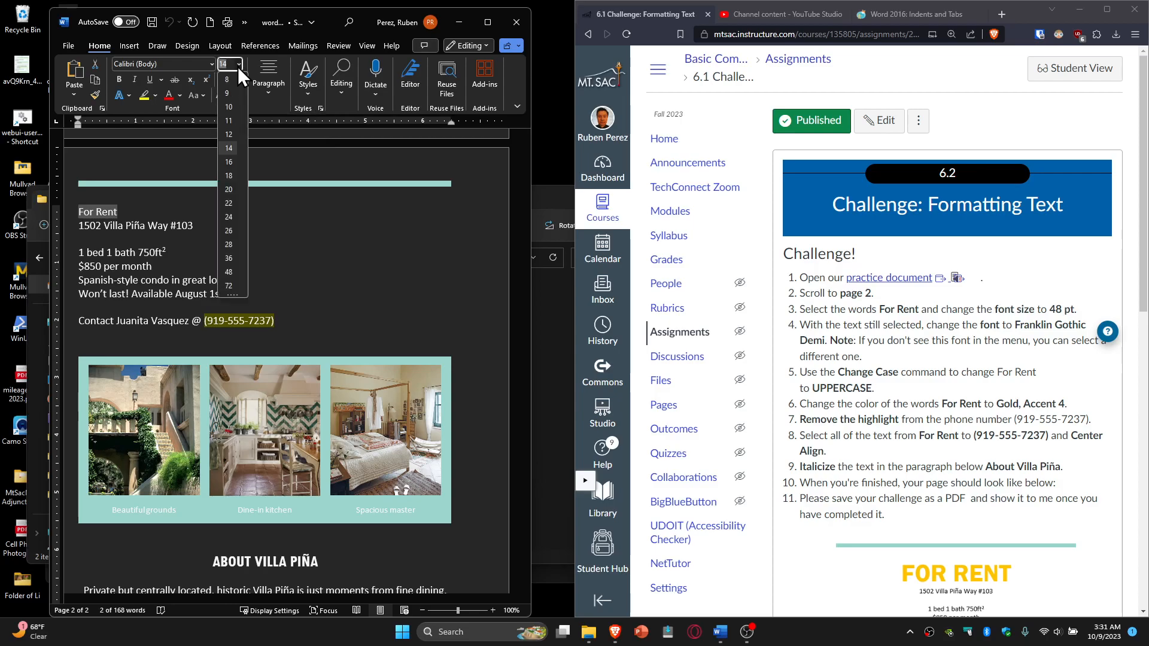
click(232, 272)
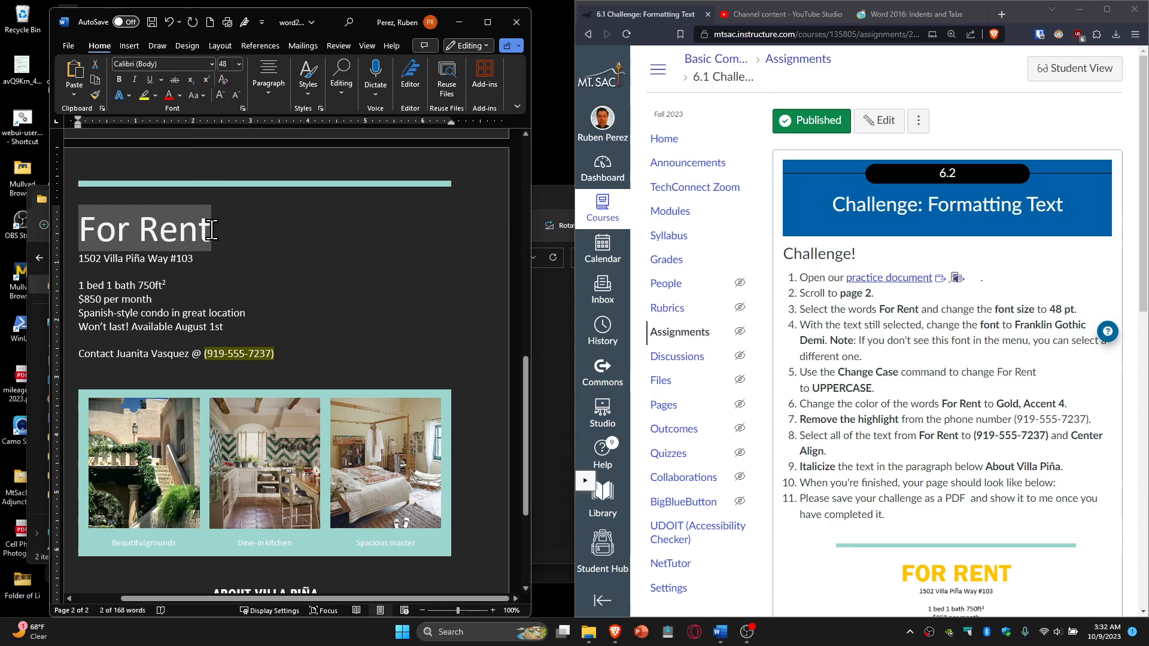
Step: Change the For Rent heading's font from Calibri to Franklin Gothic Demi
click(211, 65)
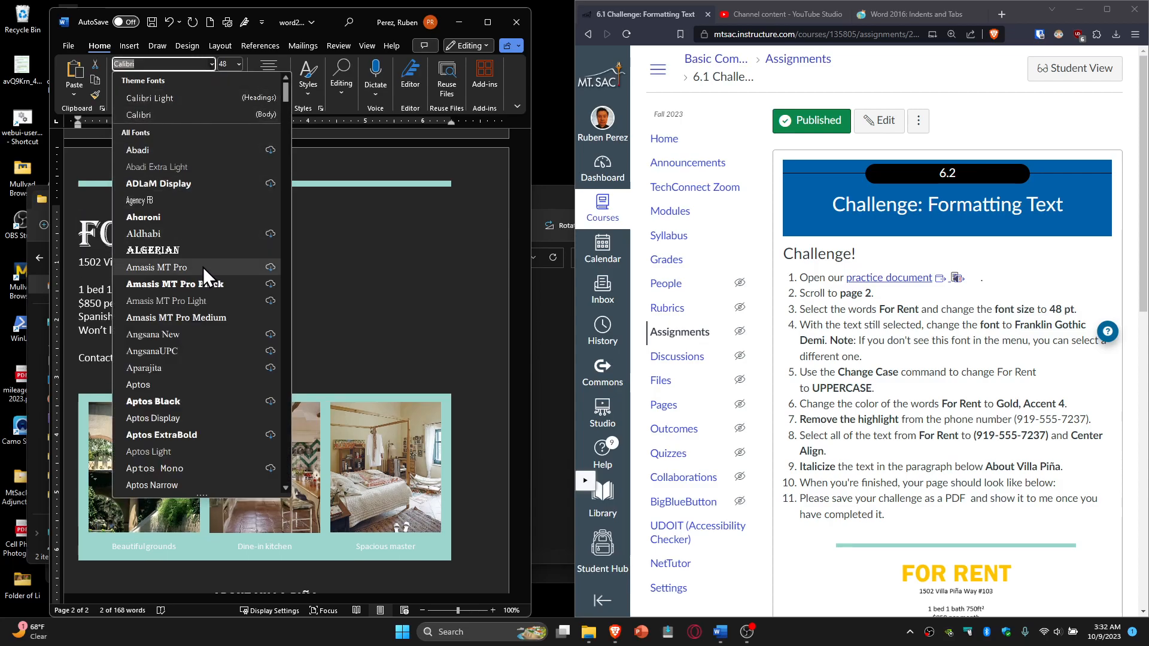
scroll(203, 267, down, 3)
scroll(203, 267, down, 18)
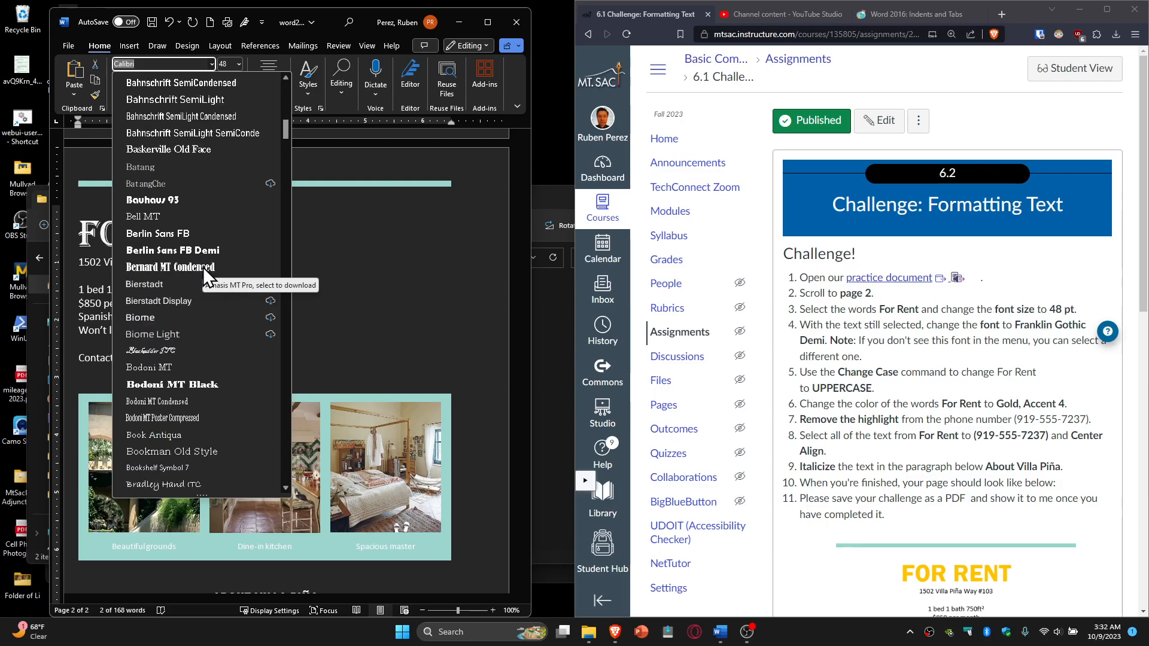
scroll(203, 267, down, 20)
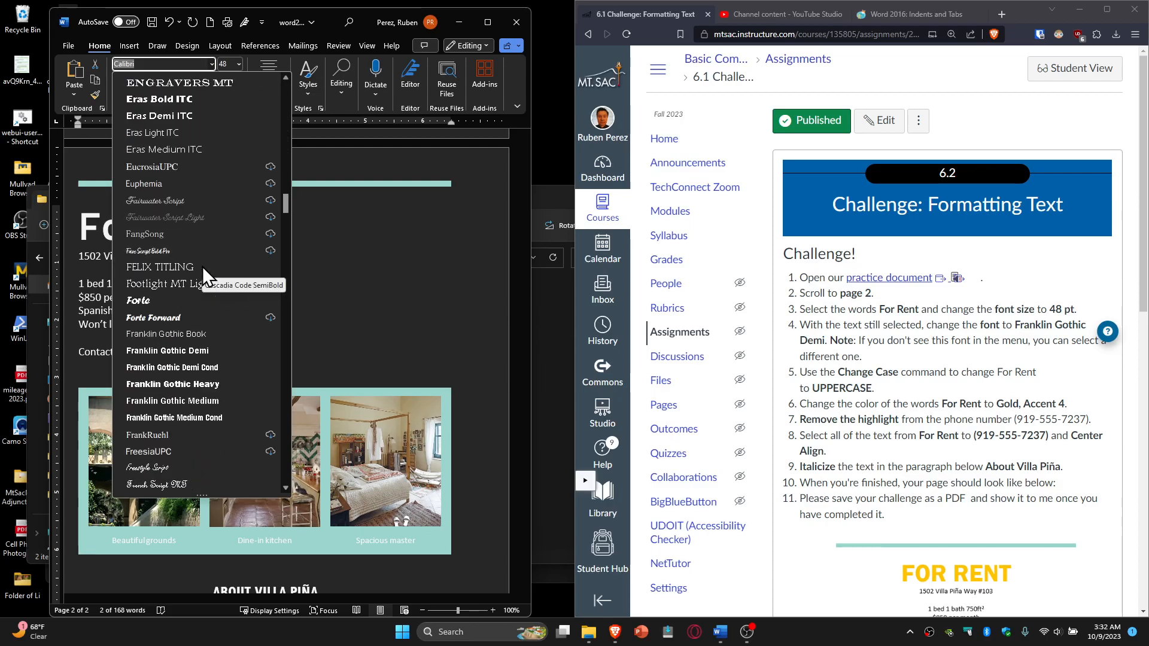
click(176, 354)
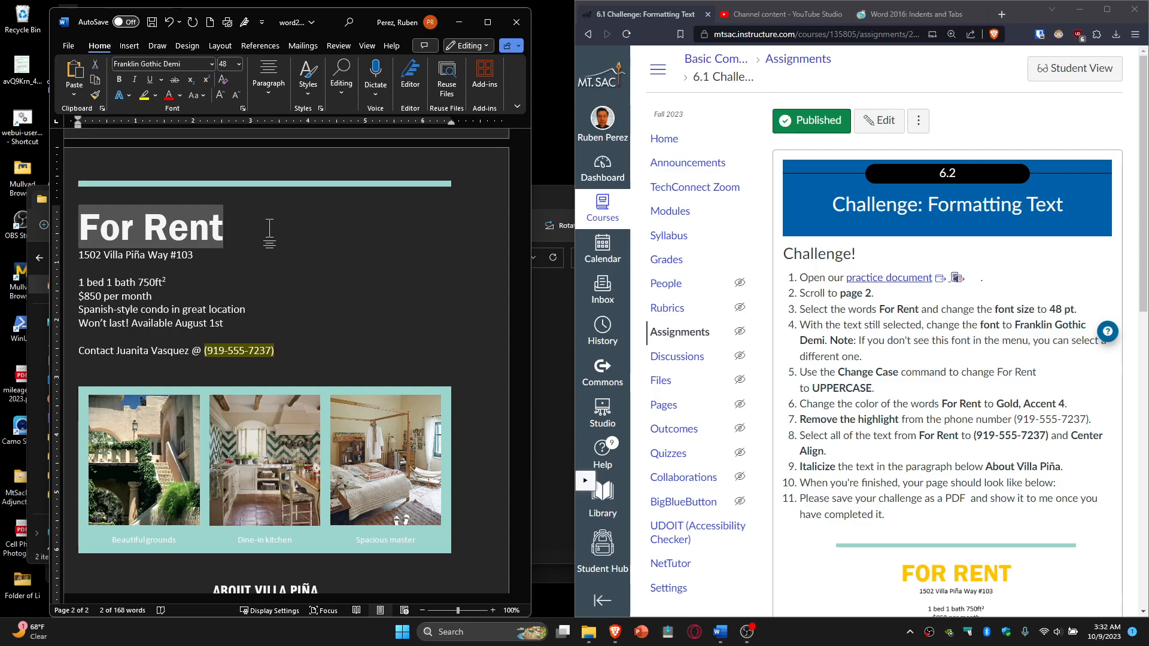
Step: Apply UPPERCASE via Change Case so the heading reads FOR RENT
click(196, 97)
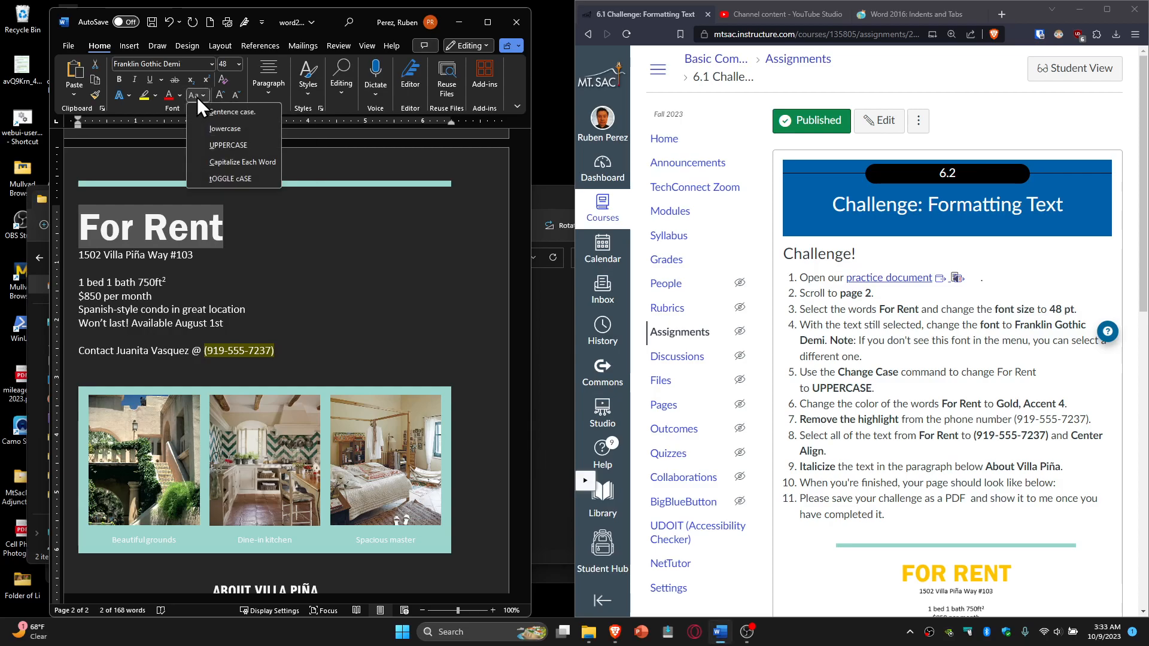
click(231, 145)
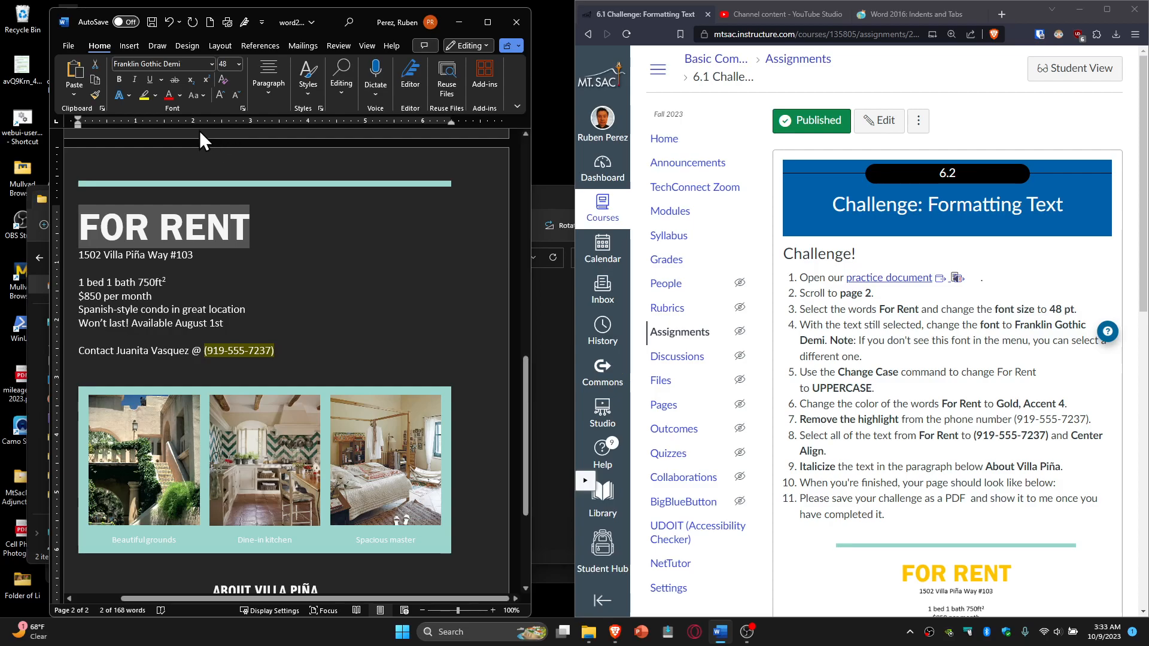
Step: Color the FOR RENT heading with the Gold, Accent 4 theme color
click(182, 96)
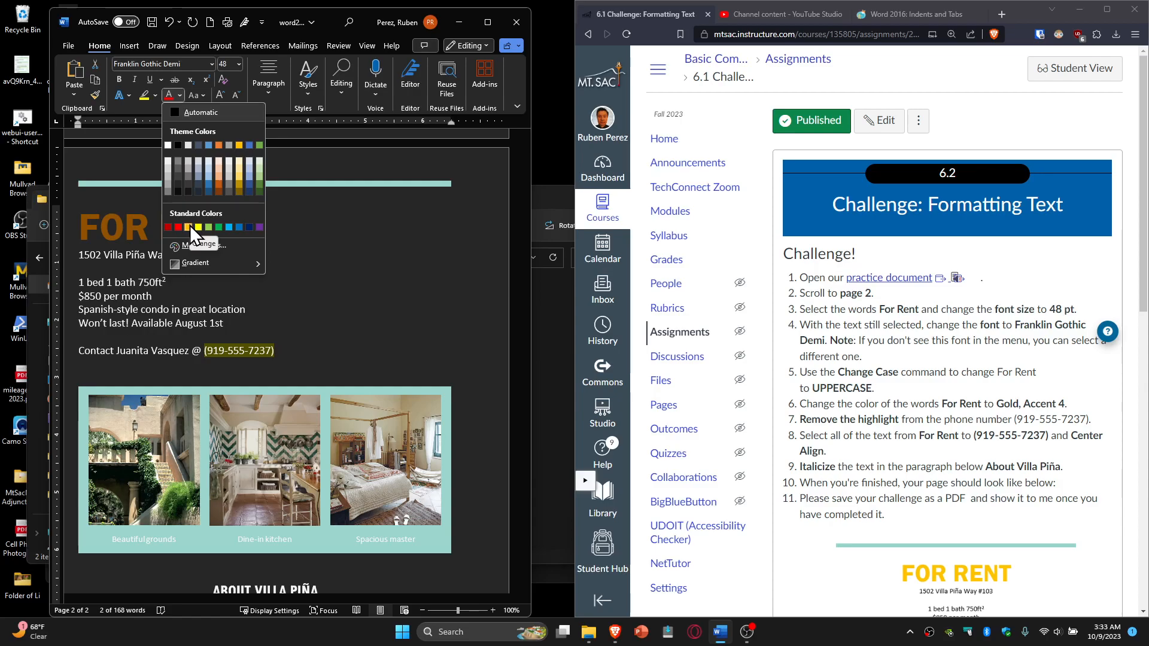
click(241, 145)
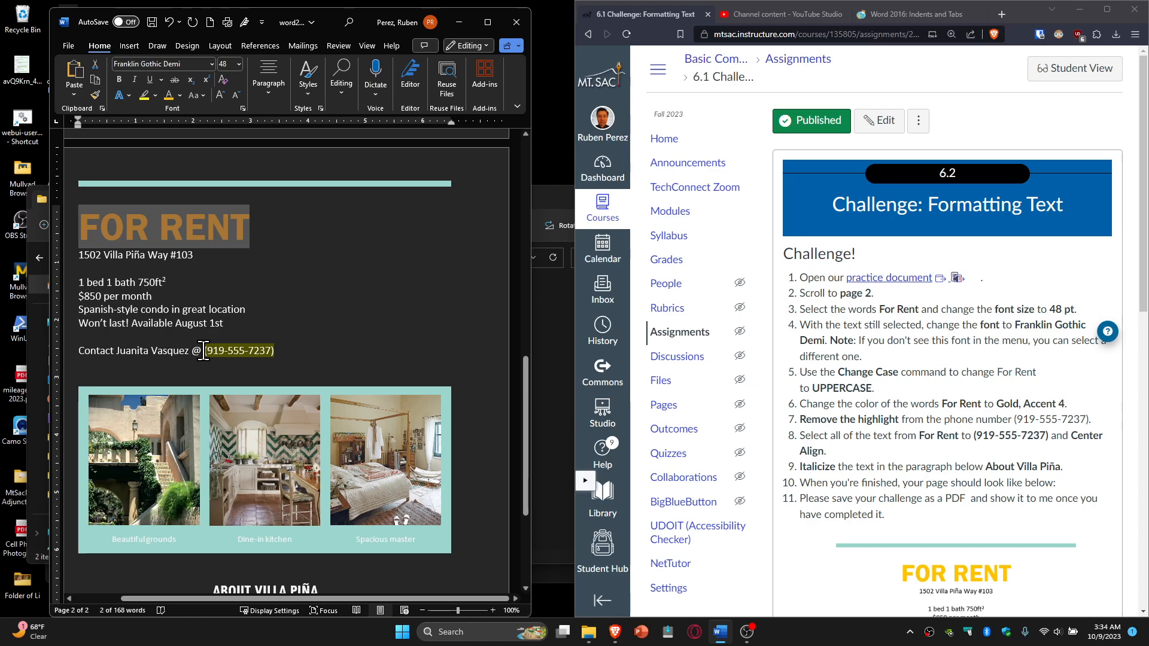
Step: Set the contact phone number's text highlight to No Color
drag(204, 350, 277, 352)
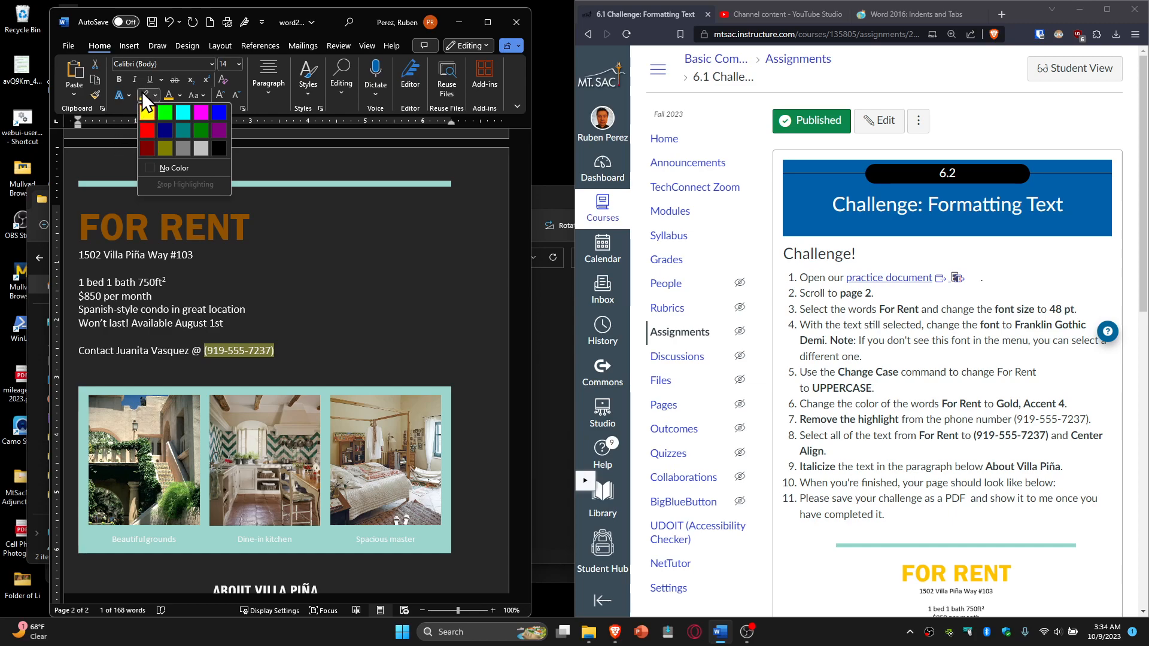
key(Escape)
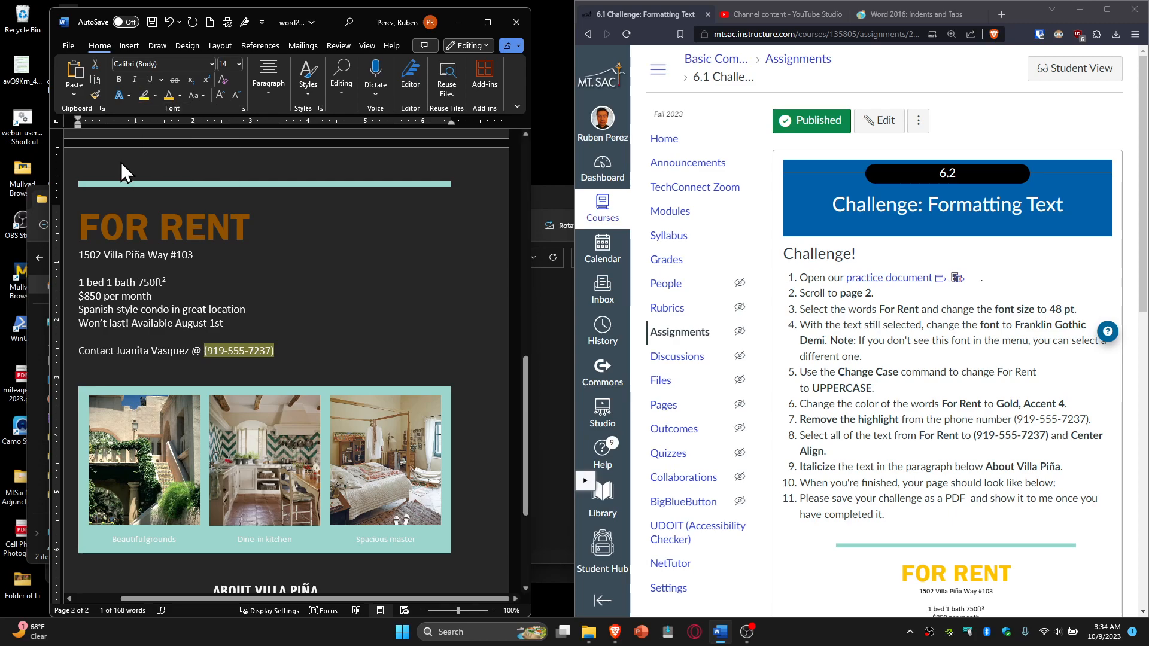
click(157, 95)
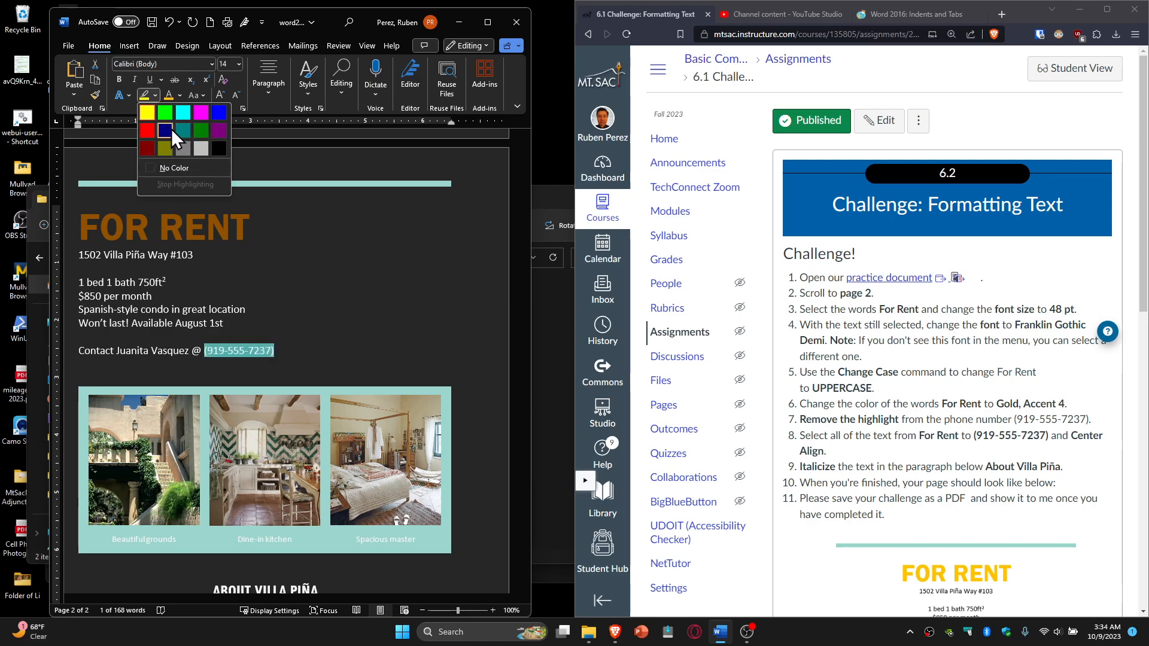
click(167, 167)
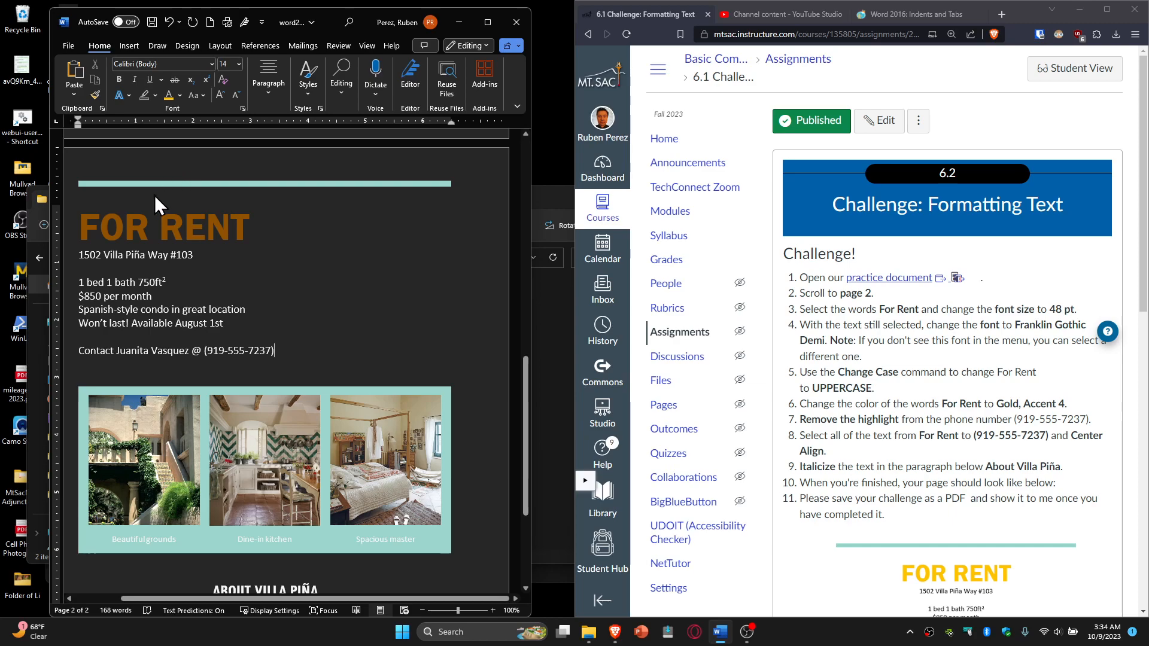
Step: Select the listing from FOR RENT through the contact line and center it
click(79, 227)
drag(95, 229, 229, 291)
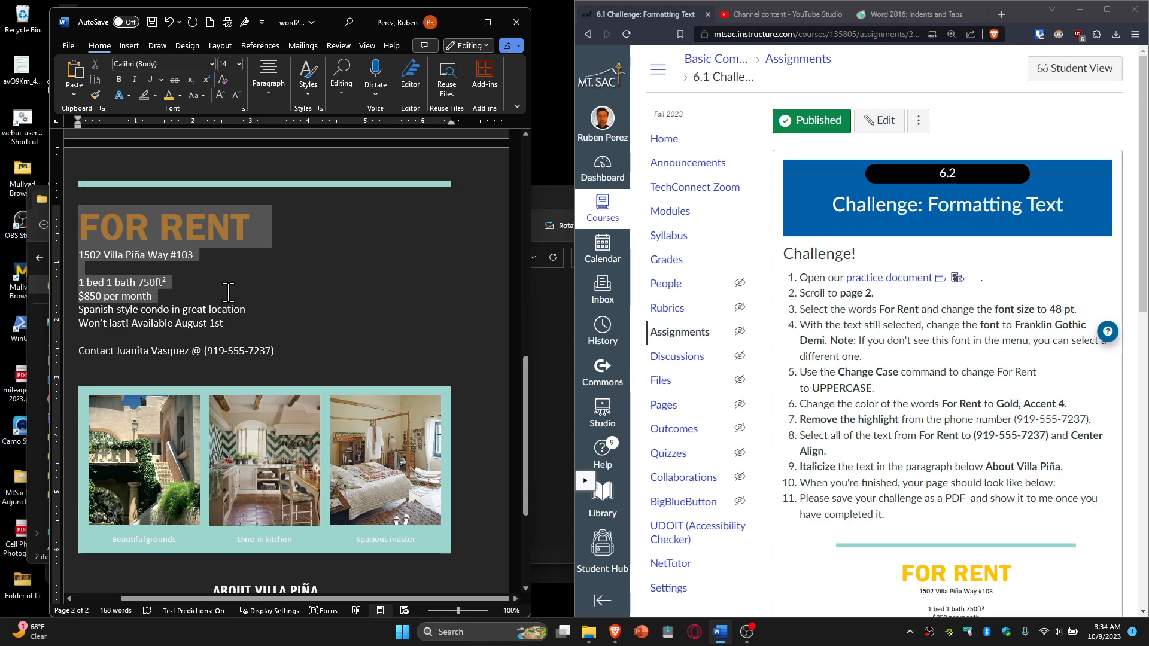
drag(228, 293, 289, 362)
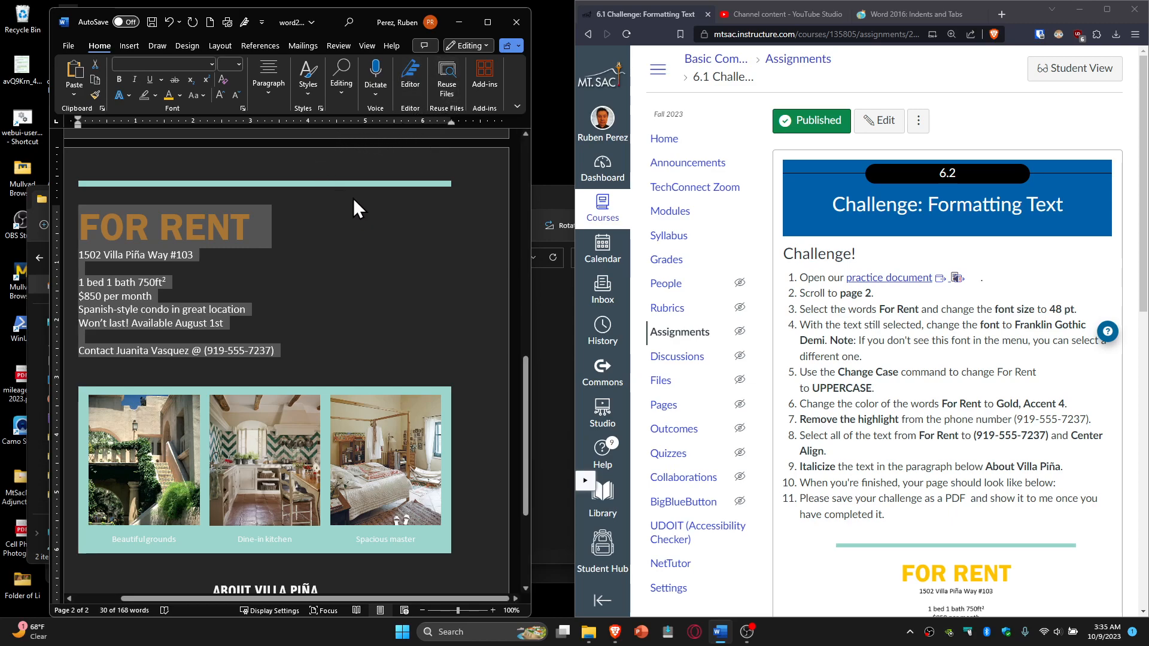
click(268, 83)
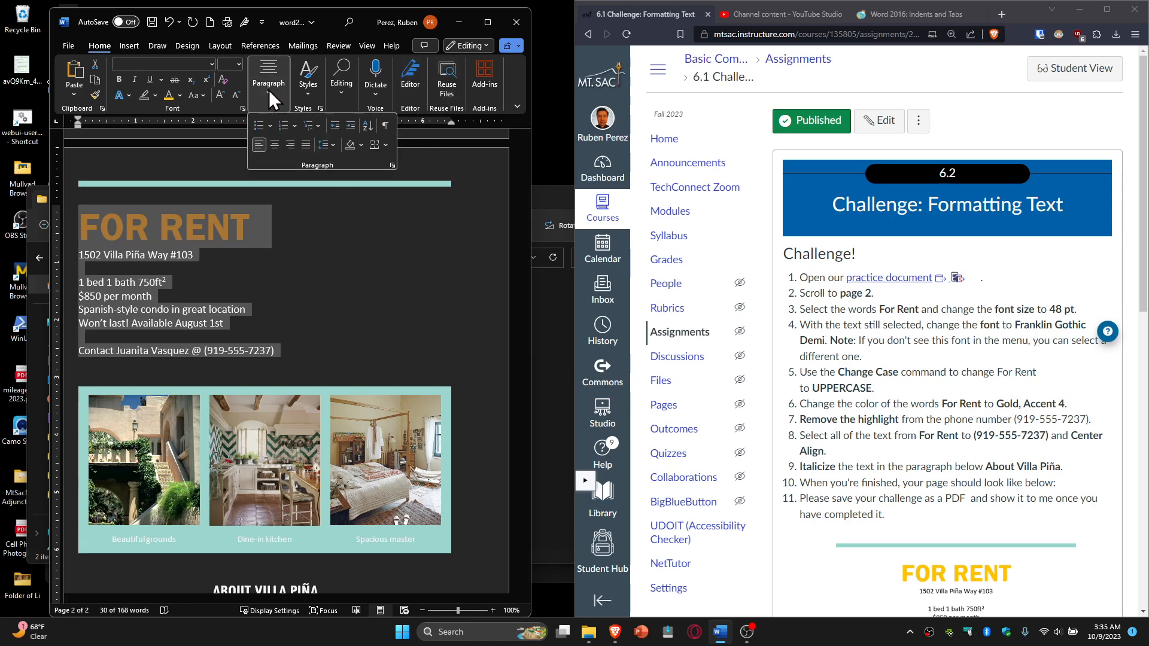
click(274, 145)
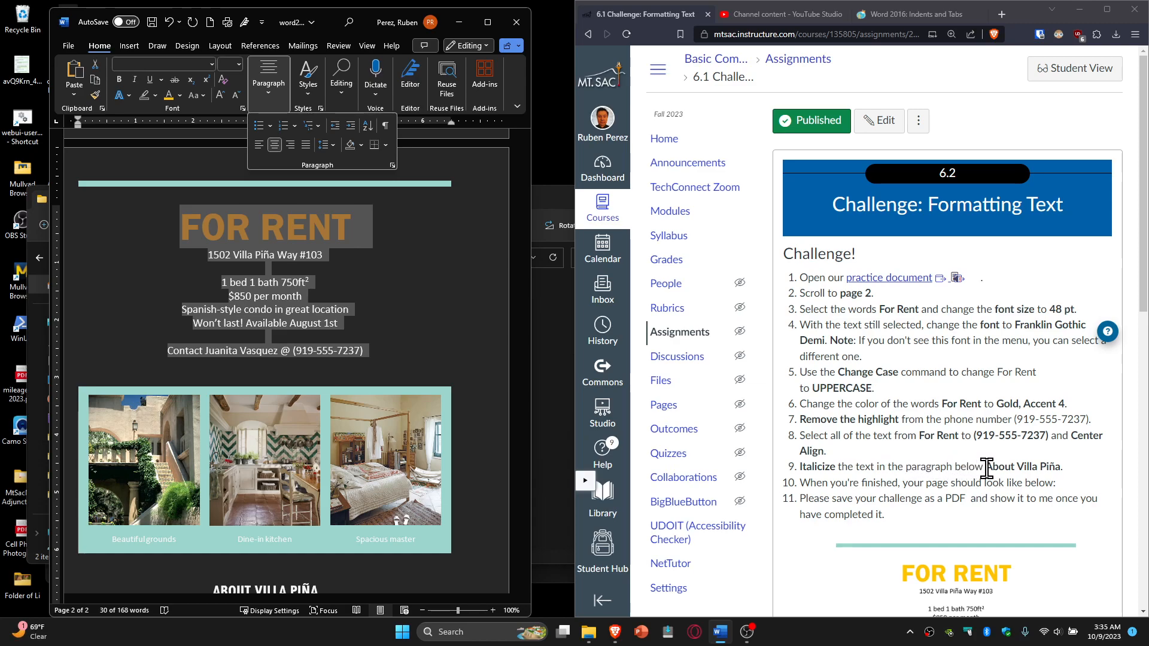
Step: Deselect the centered listing and scroll down to the About Villa Piña paragraph
scroll(986, 469, down, 3)
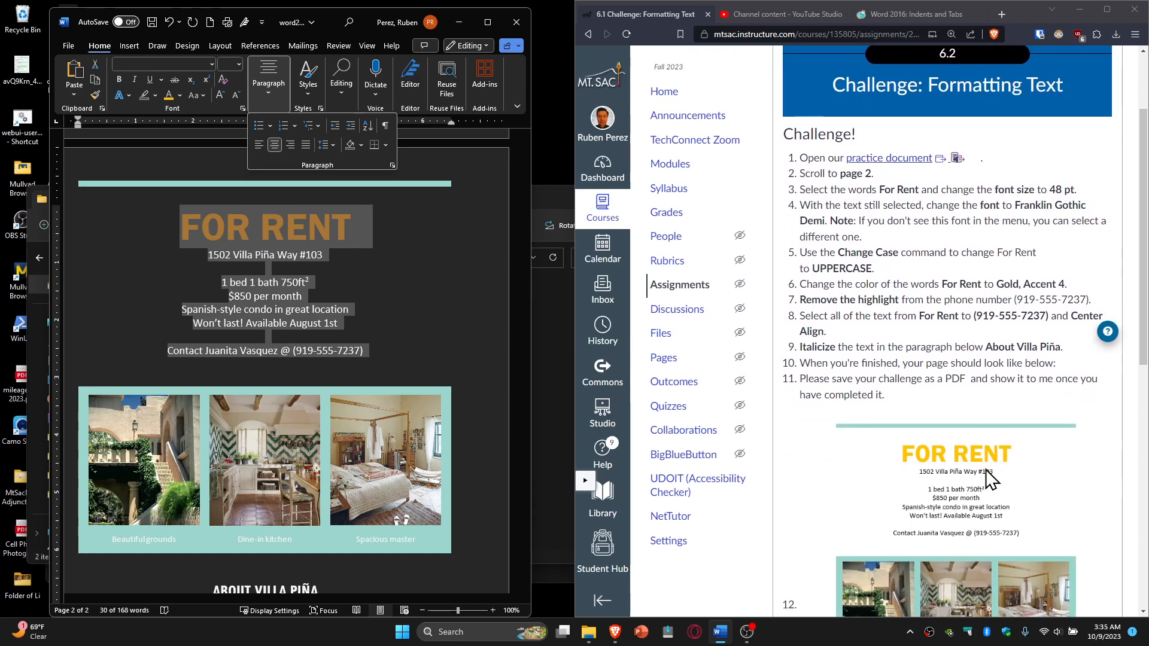
scroll(986, 469, down, 3)
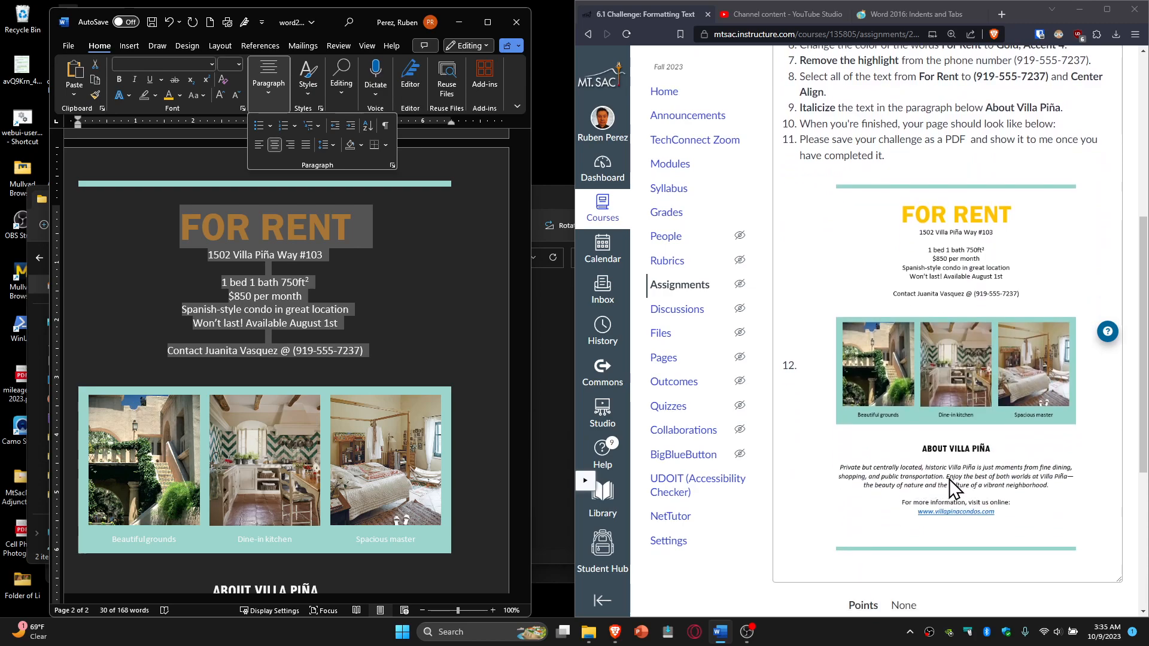
click(416, 294)
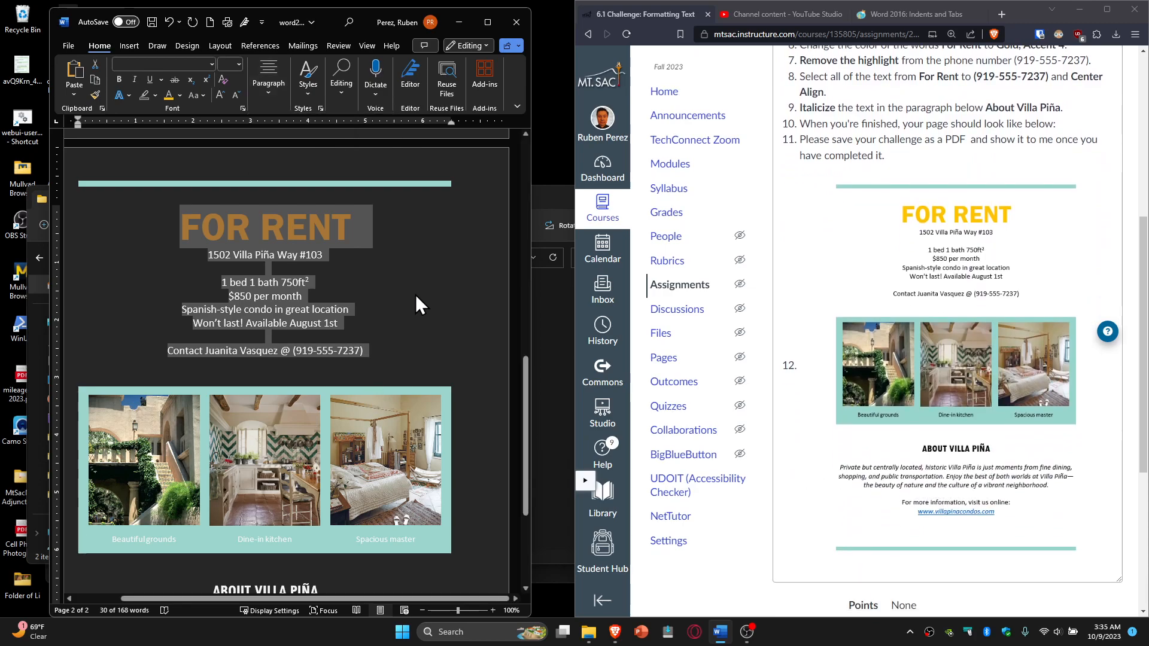
click(375, 285)
scroll(375, 285, down, 3)
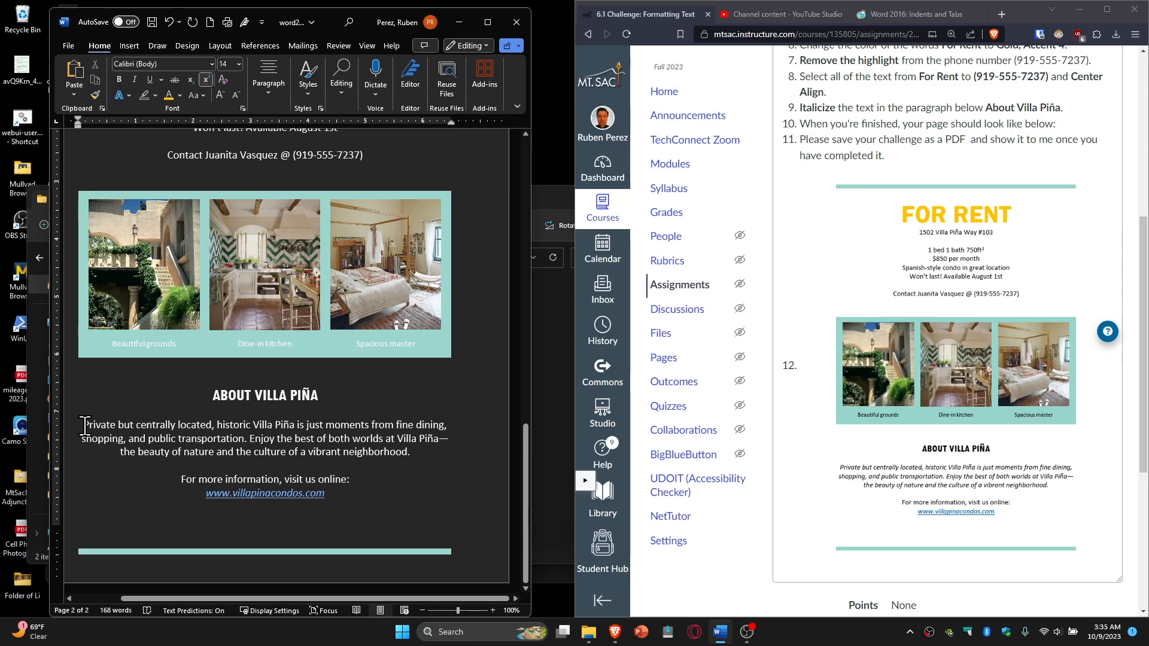
Step: Italicize the paragraph under About Villa Piña, leaving it without bold or underline
drag(85, 426, 417, 457)
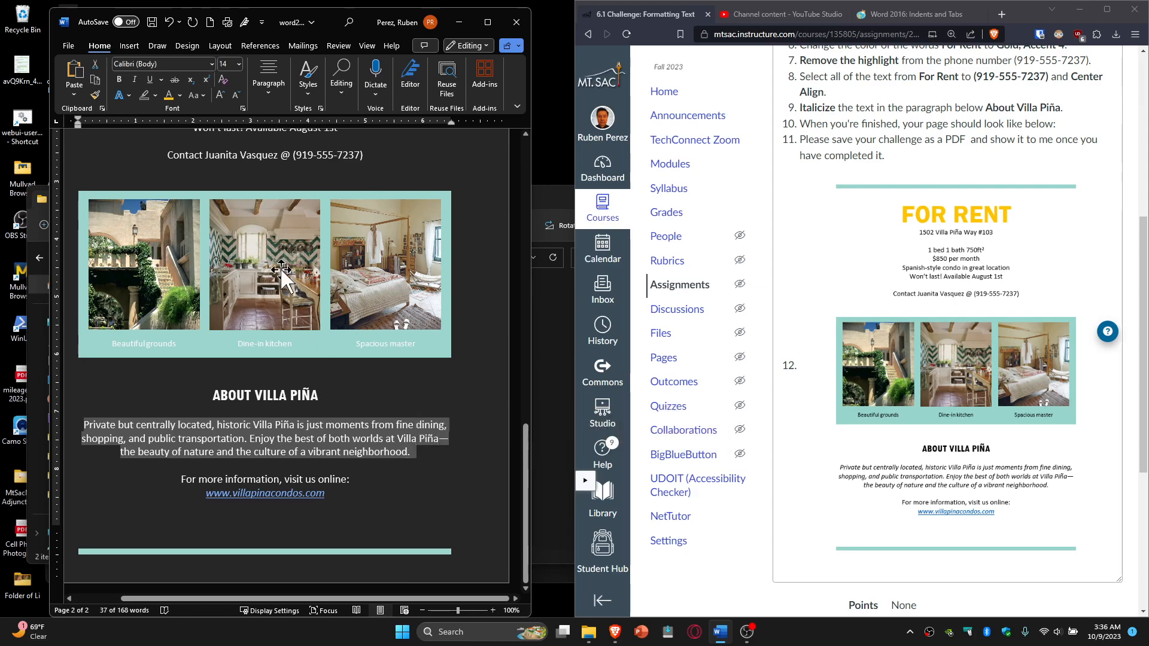
click(138, 80)
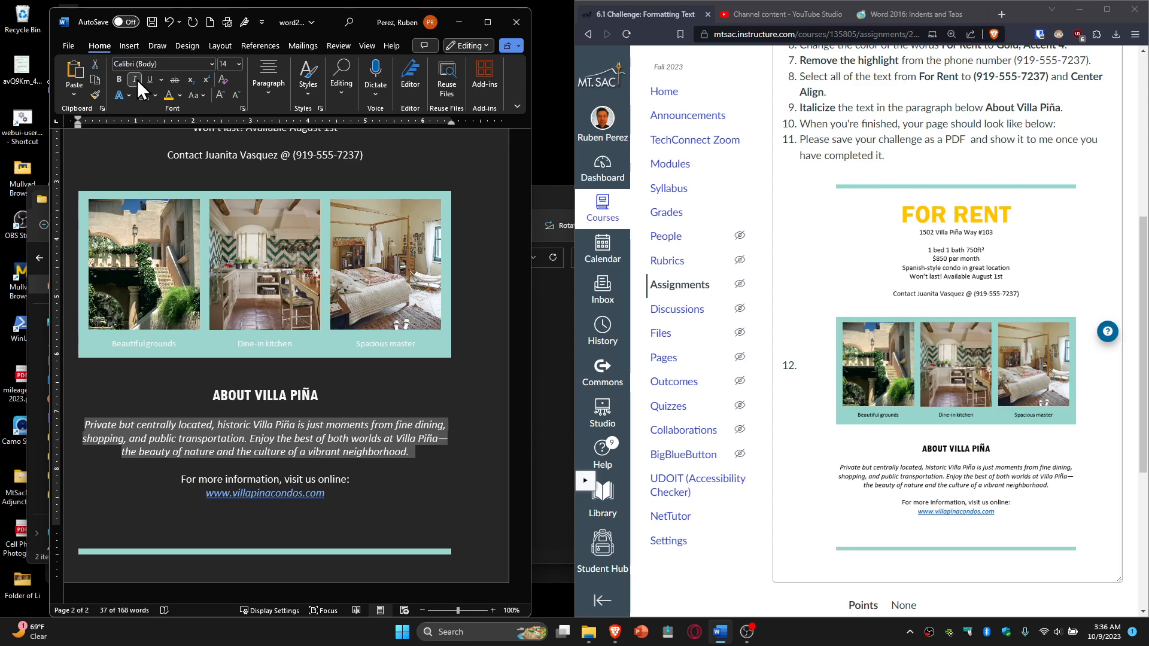
click(138, 80)
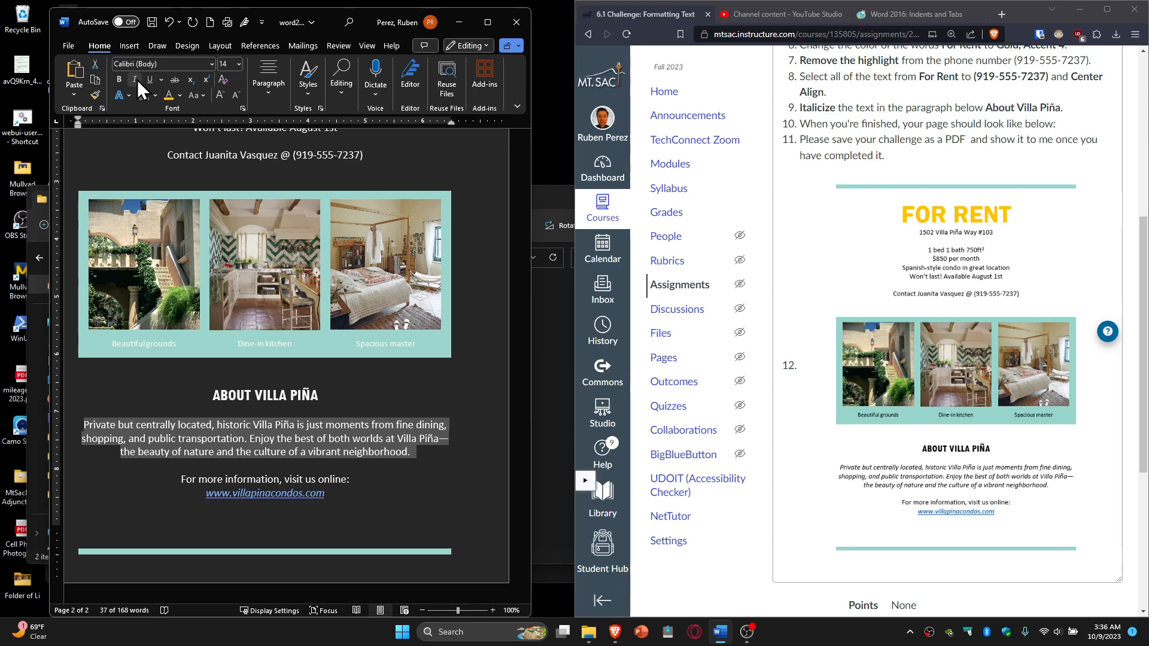
key(ctrl+b)
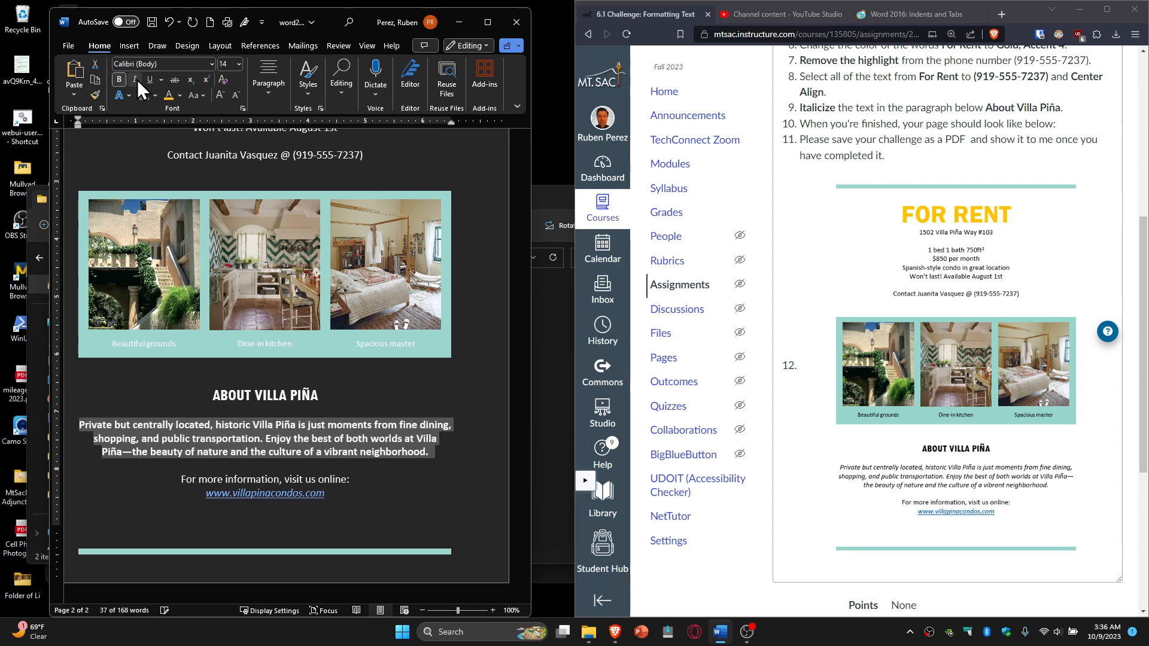
key(ctrl+b)
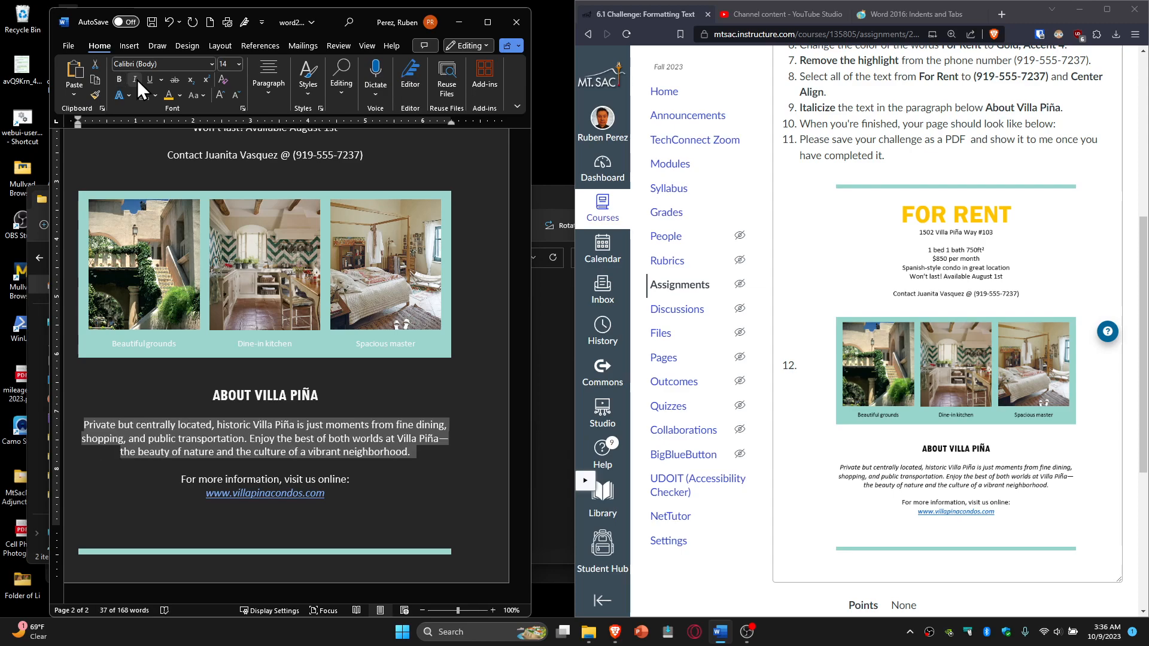
key(ctrl+u)
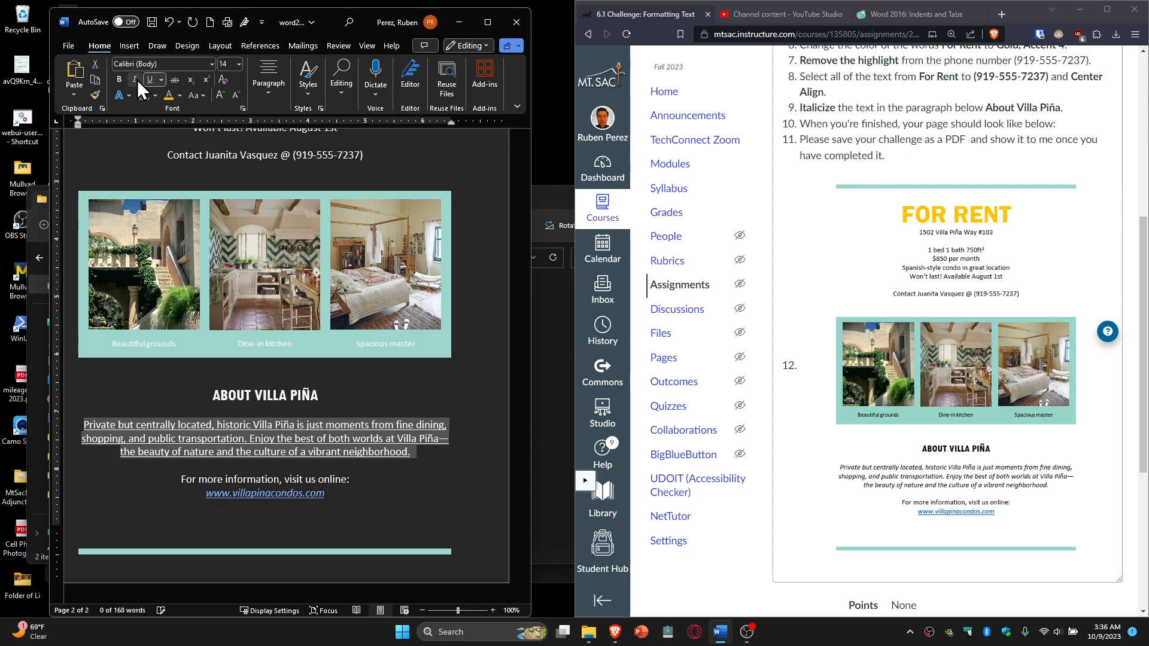
key(ctrl+u)
key(ctrl+i)
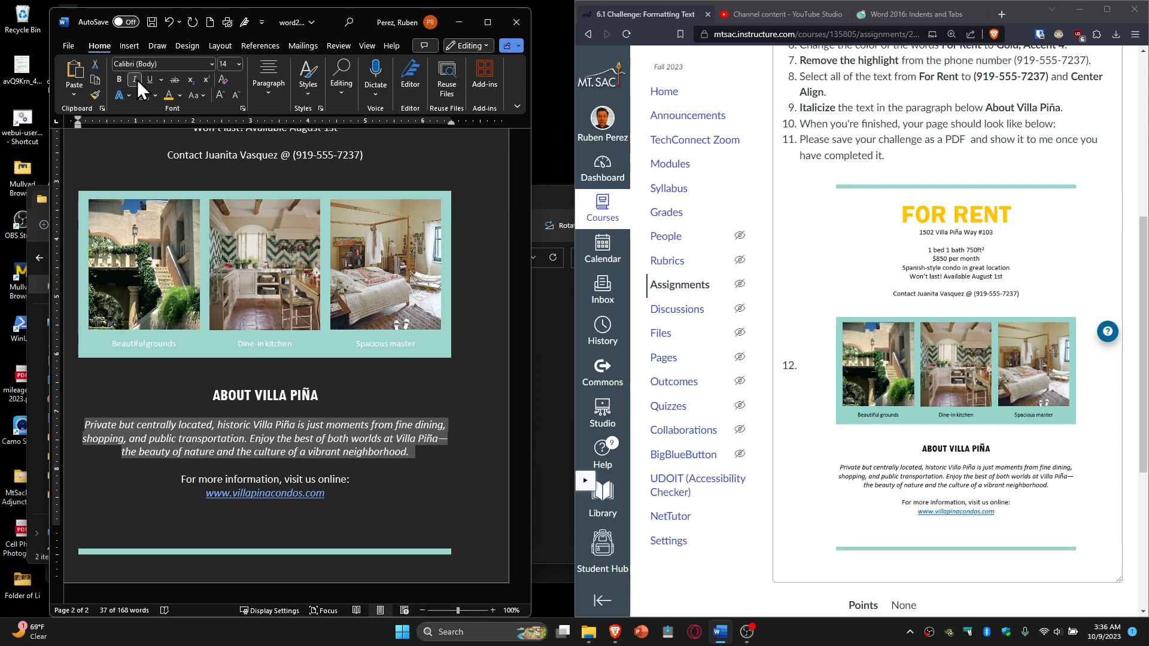
click(427, 464)
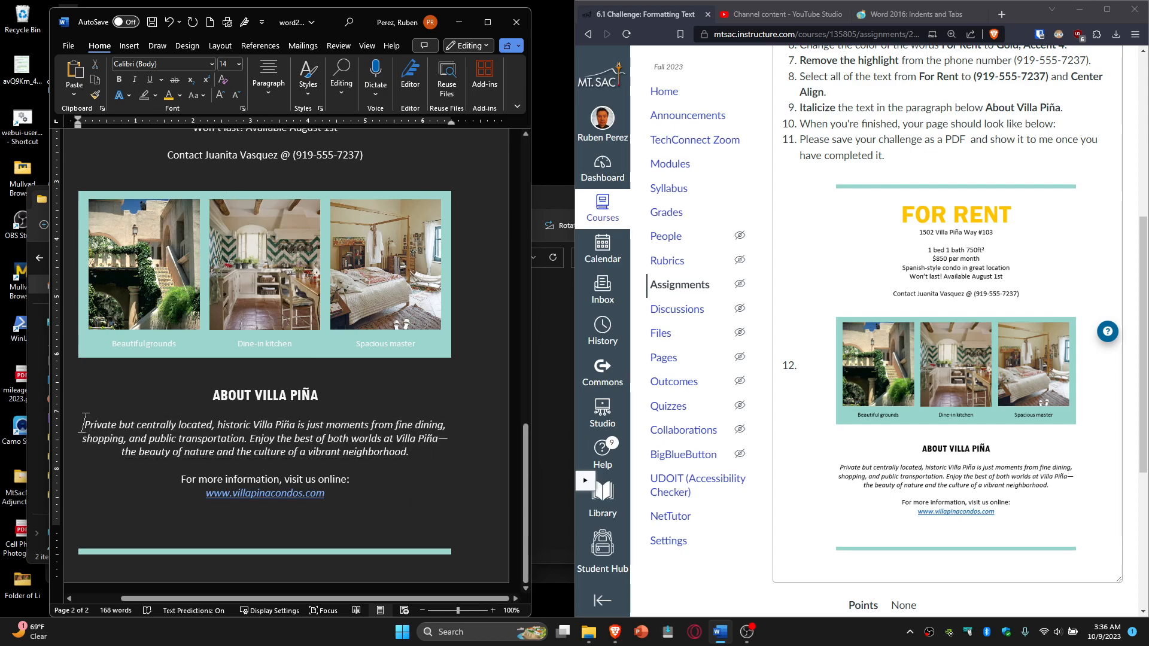
drag(85, 425, 409, 458)
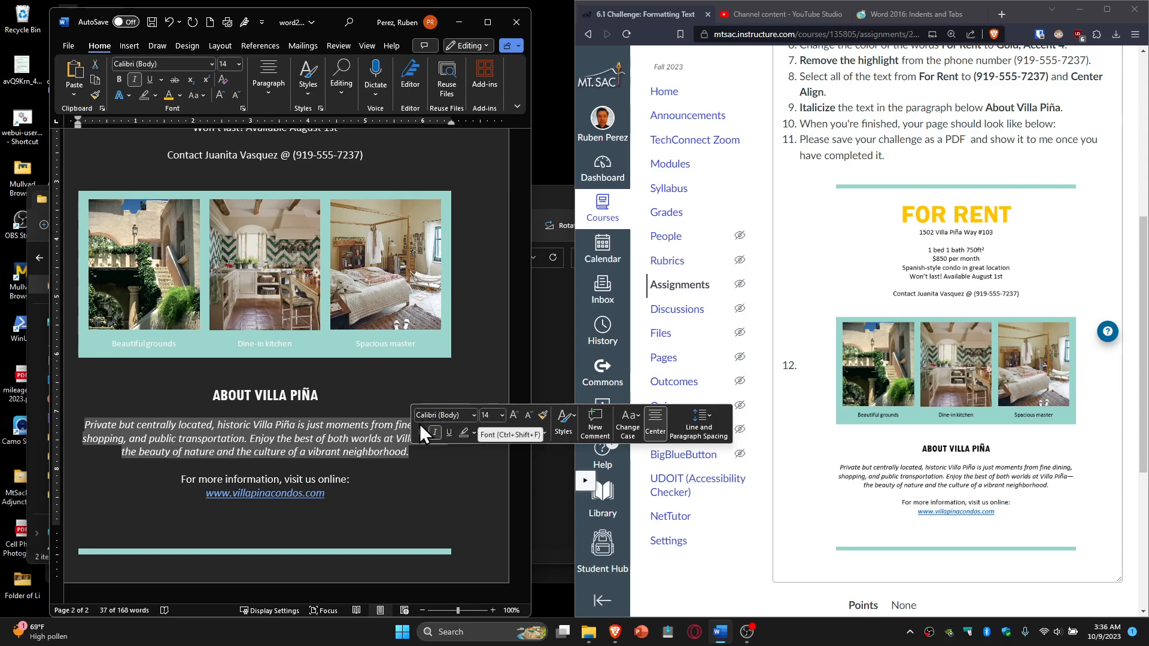
click(339, 435)
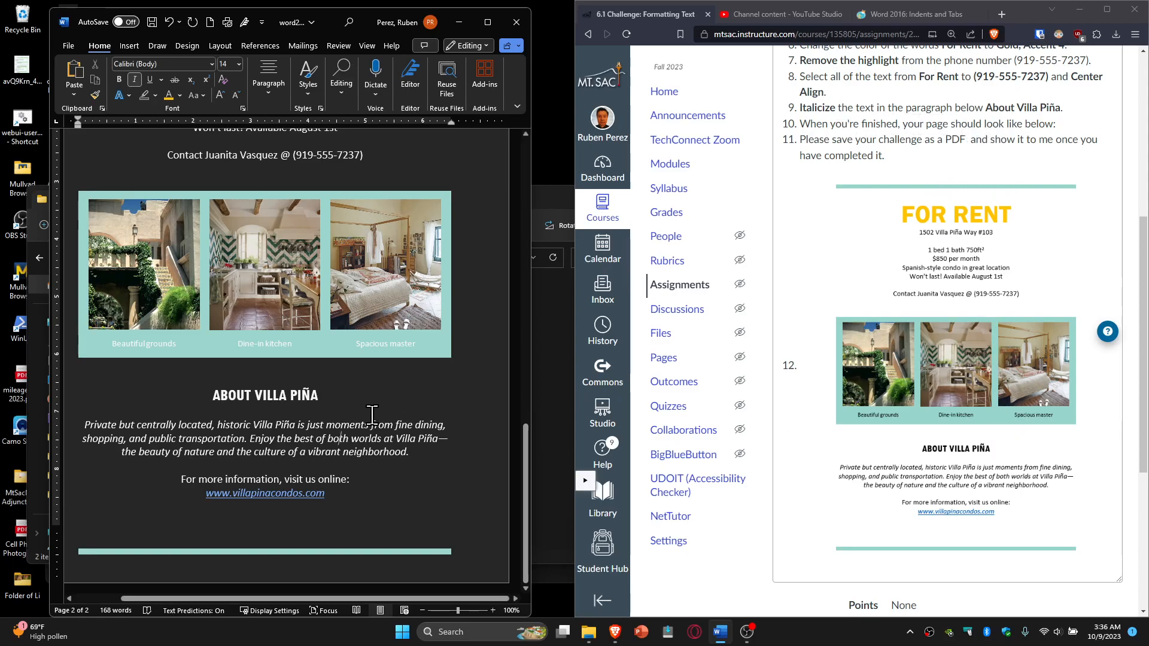
scroll(372, 415, up, 5)
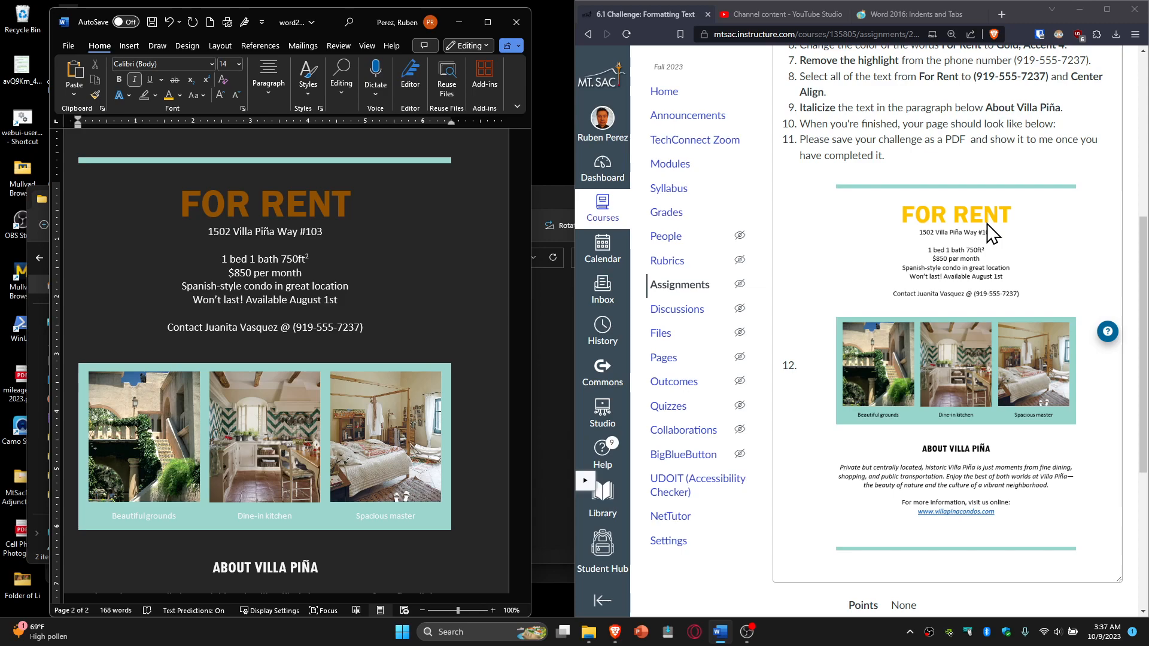
drag(359, 214, 178, 209)
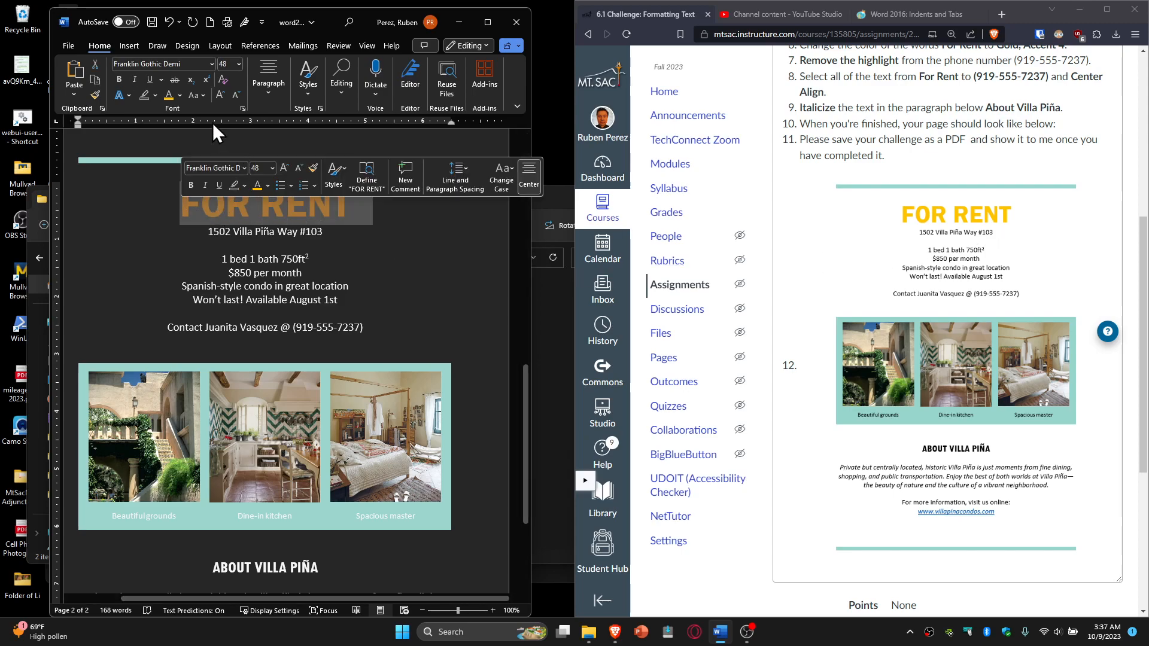
click(180, 96)
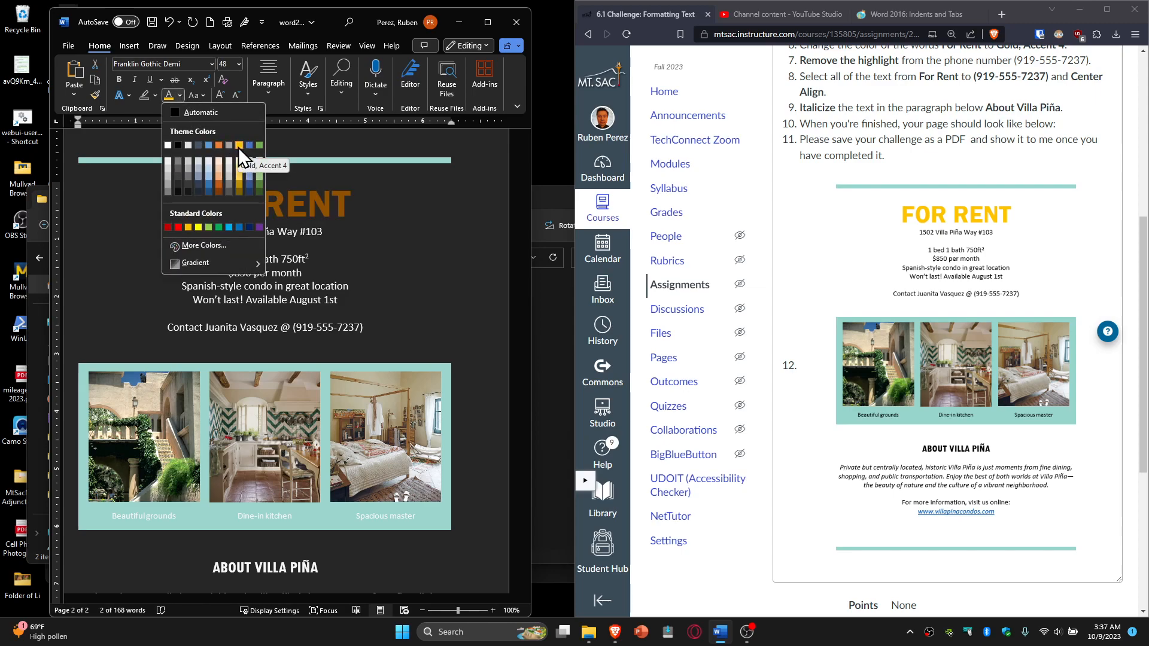
scroll(828, 185, up, 4)
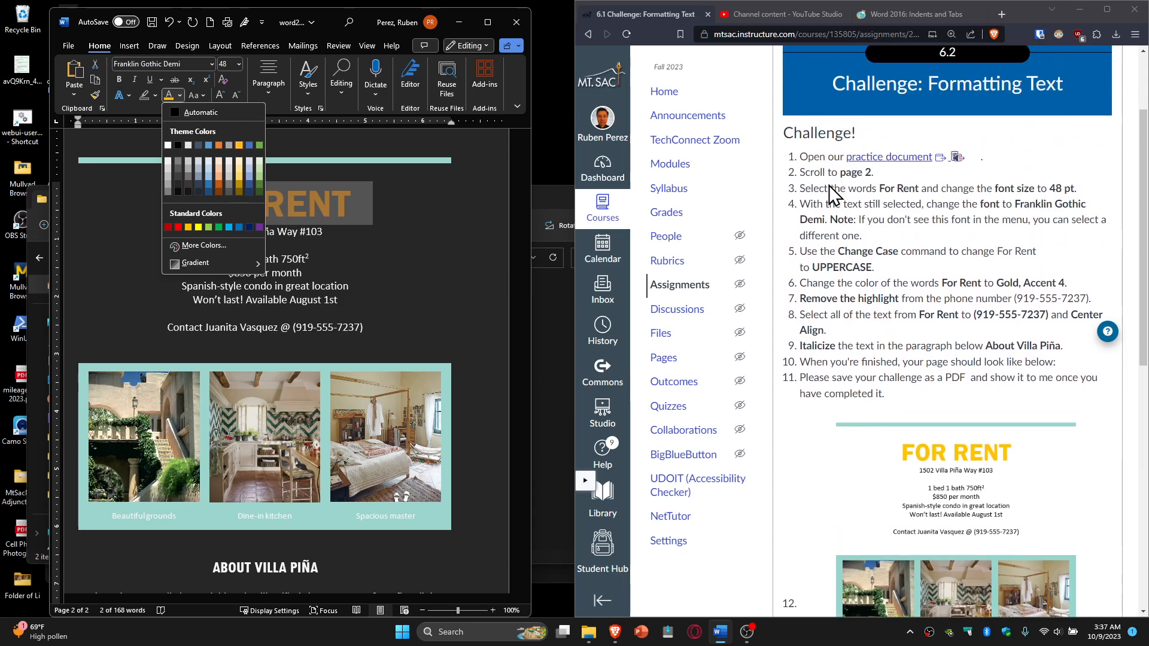
click(407, 215)
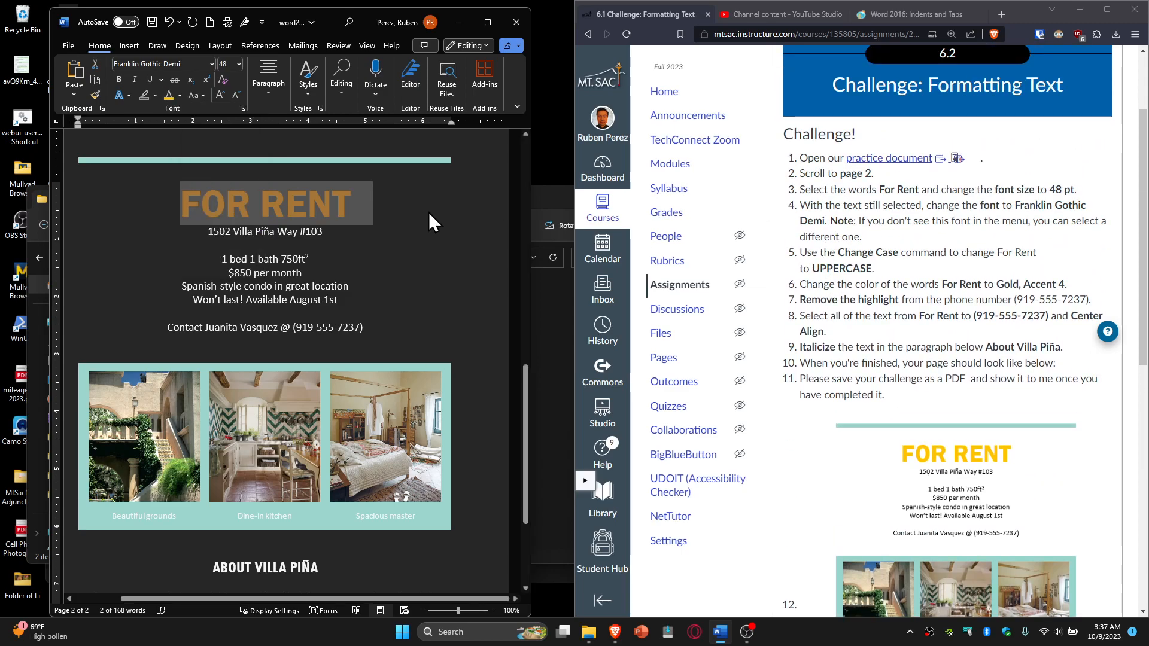
click(391, 251)
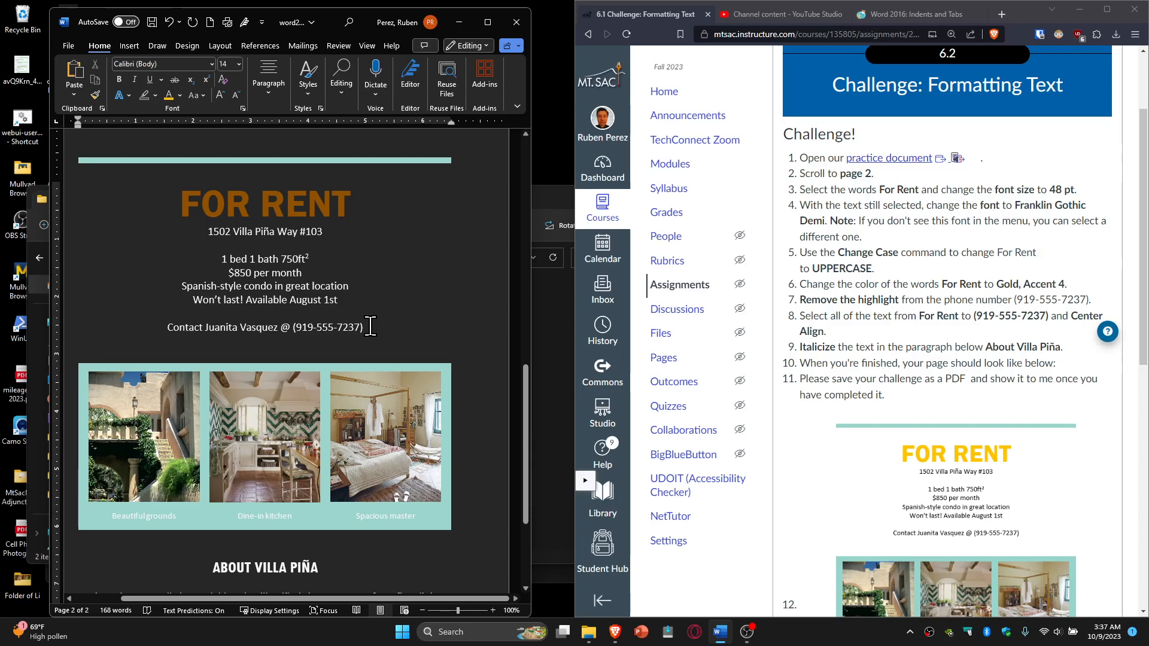
scroll(782, 461, down, 5)
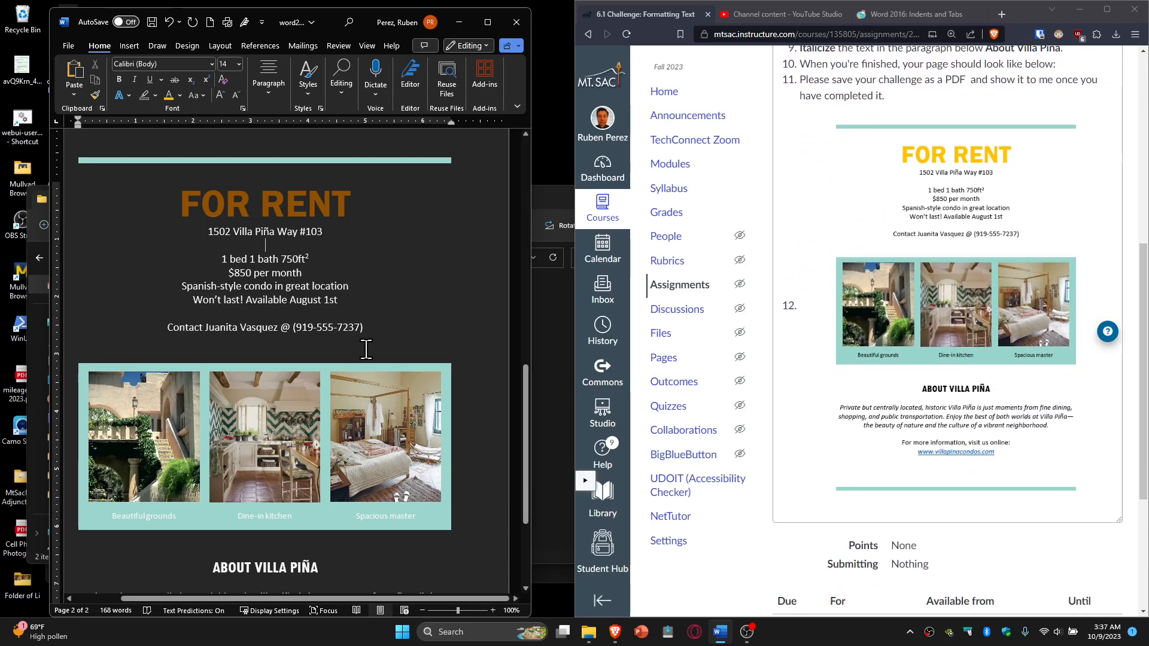
scroll(367, 349, down, 3)
scroll(367, 349, down, 1)
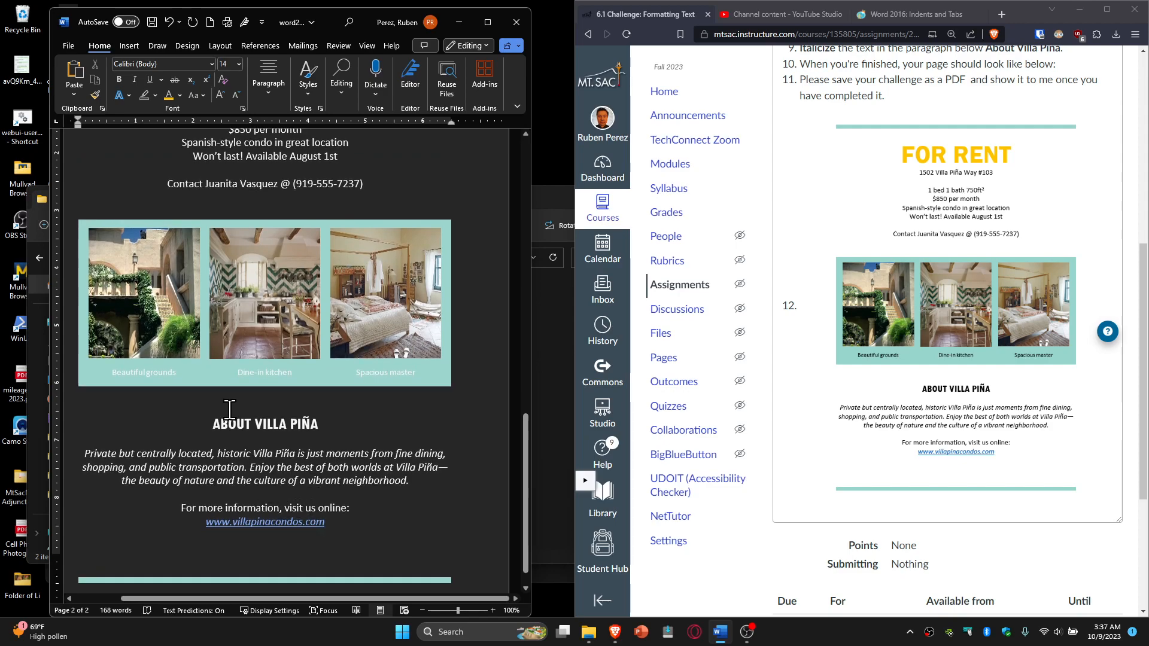
scroll(230, 410, down, 1)
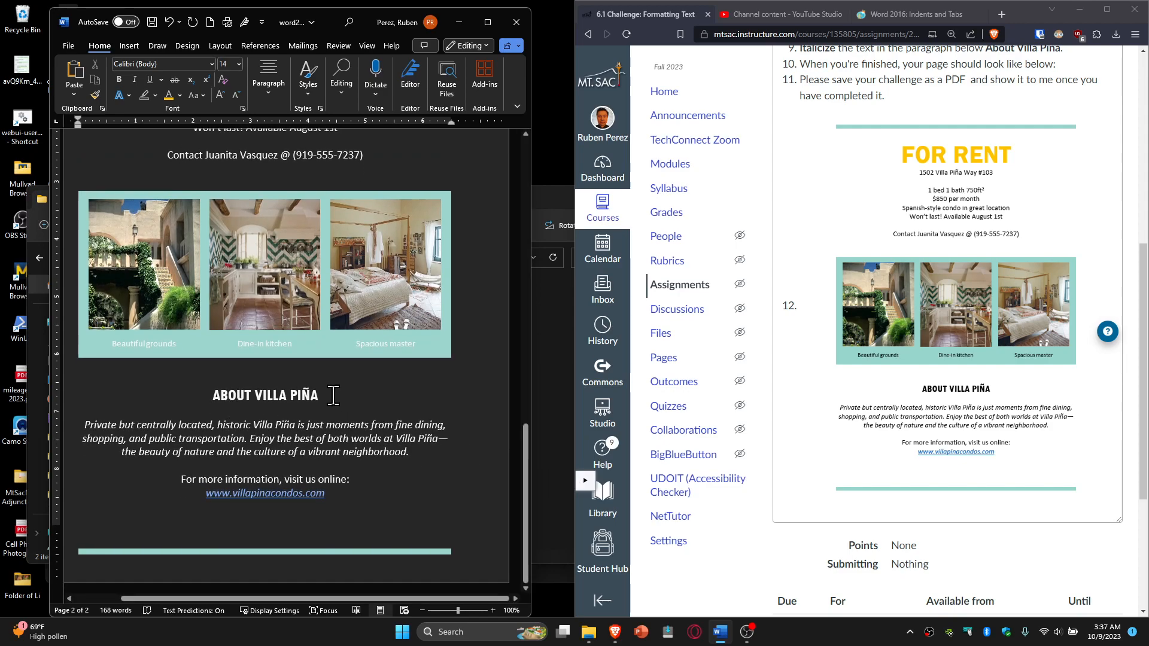